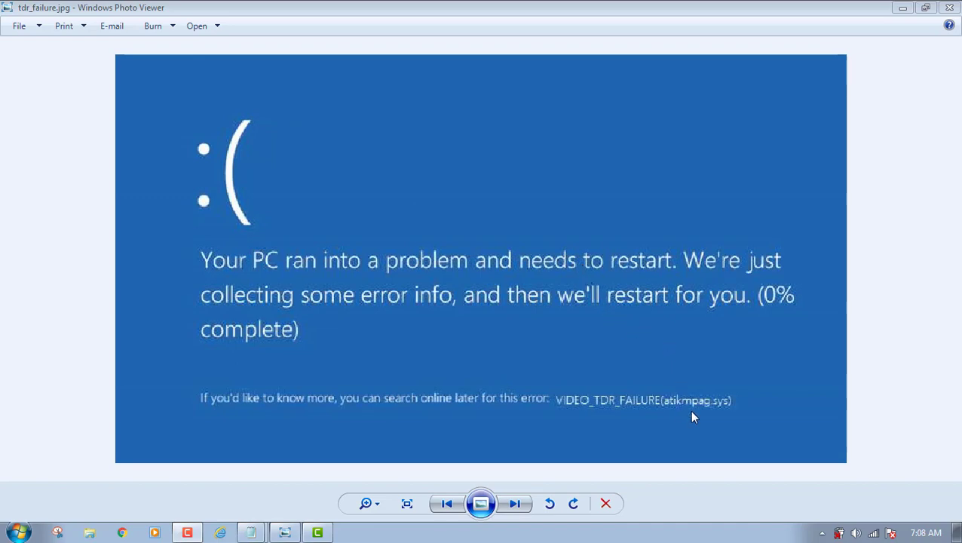
Enlarge the tdr_failure.jpg blue screen image to examine its VIDEO_TDR_FAILURE (atikmpag.sys) error line
{"action": "left_click", "coordinate": [375, 503]}
{"action": "left_click_drag", "start_coordinate": [379, 507], "coordinate": [380, 497]}
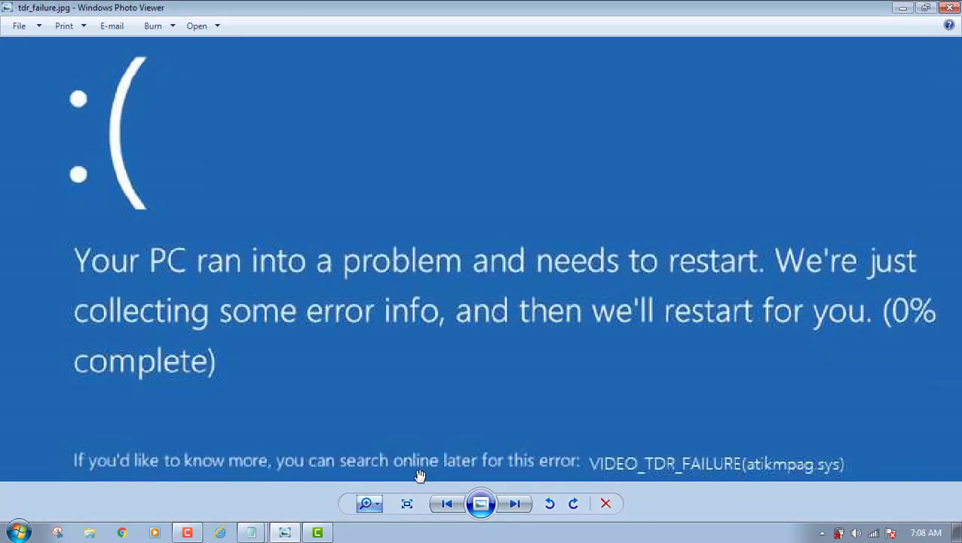
{"action": "left_click_drag", "start_coordinate": [679, 418], "coordinate": [626, 314]}
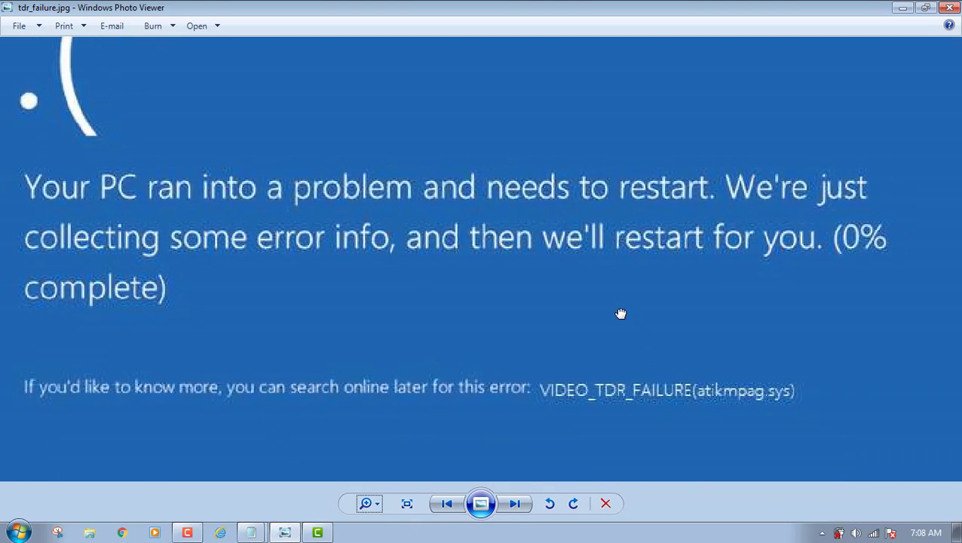
{"action": "left_click", "coordinate": [377, 506]}
{"action": "left_click", "coordinate": [380, 506]}
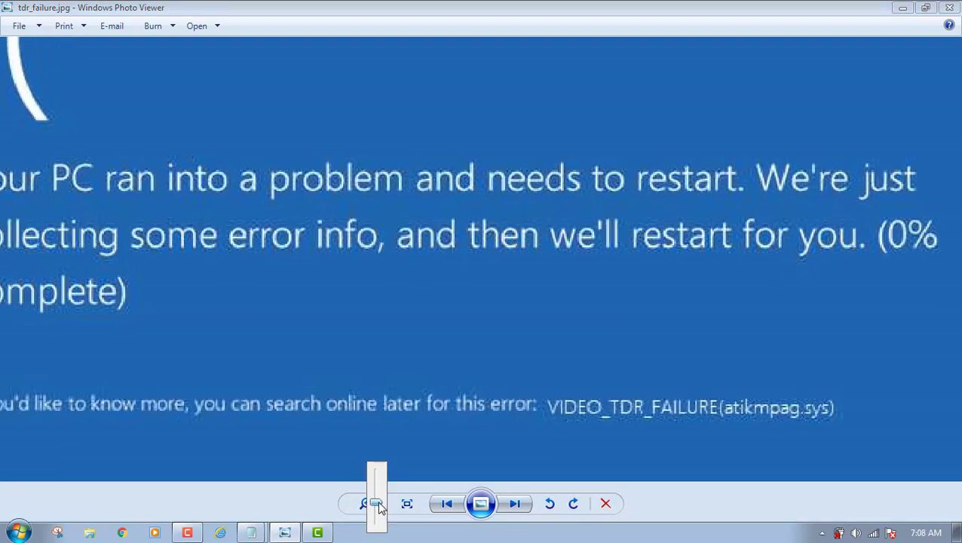
{"action": "left_click_drag", "start_coordinate": [492, 440], "coordinate": [556, 301]}
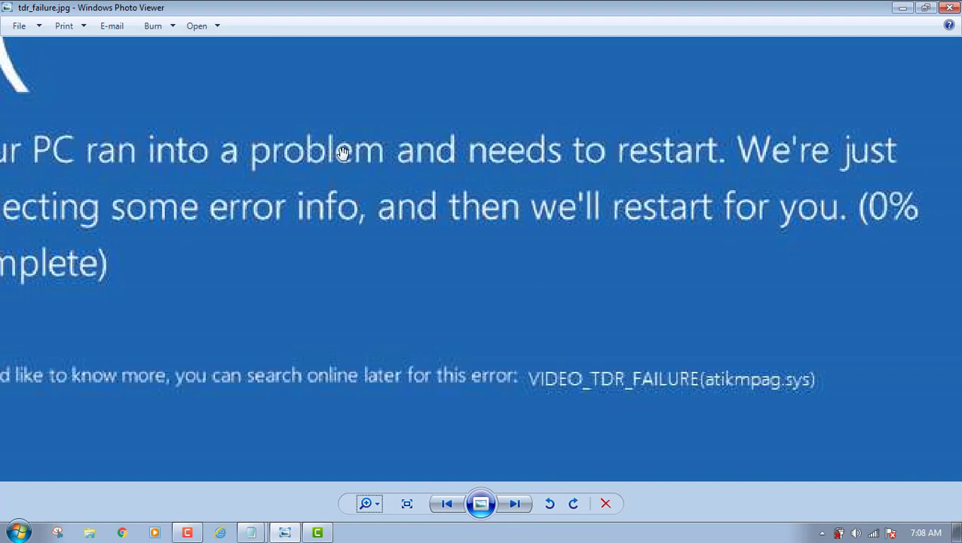
{"action": "left_click_drag", "start_coordinate": [343, 153], "coordinate": [390, 178]}
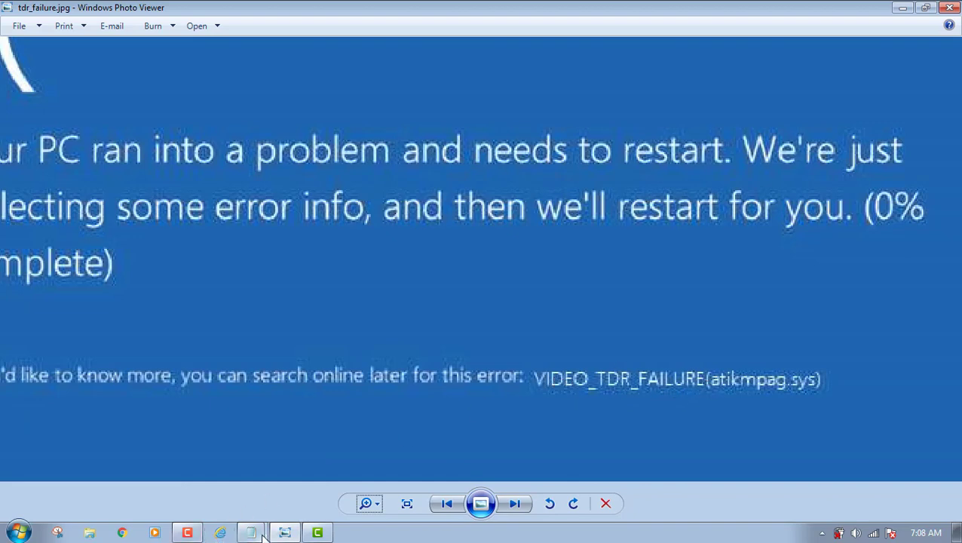
Switch to Notepad, display the list of graphics driver .sys files and minimize the causes and fixes notes
{"action": "mouse_move", "coordinate": [263, 535]}
{"action": "left_click", "coordinate": [270, 496]}
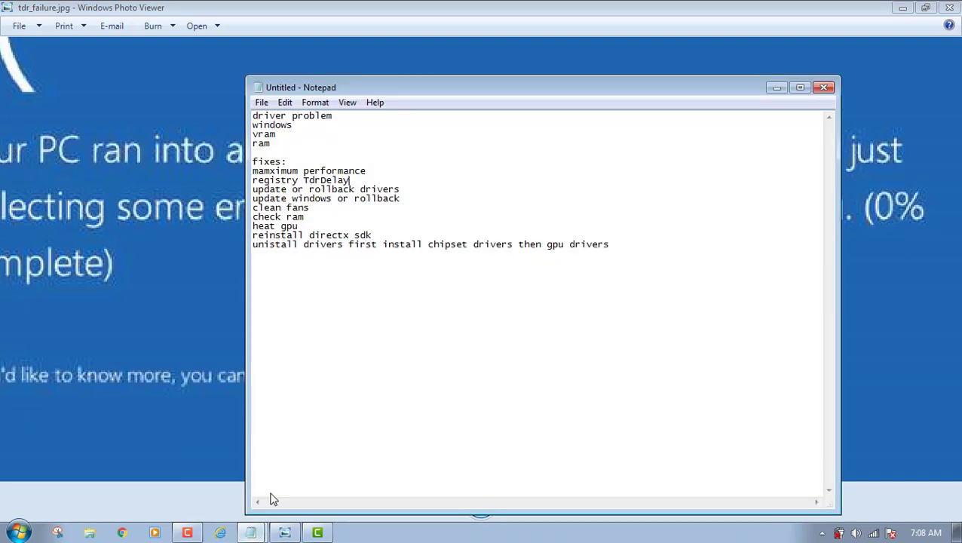
{"action": "left_click", "coordinate": [260, 476]}
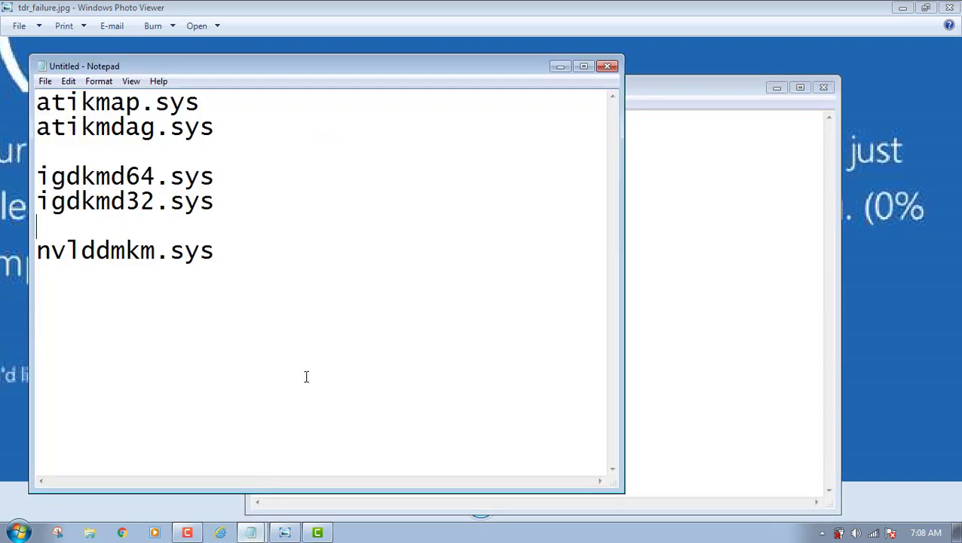
{"action": "left_click", "coordinate": [780, 91]}
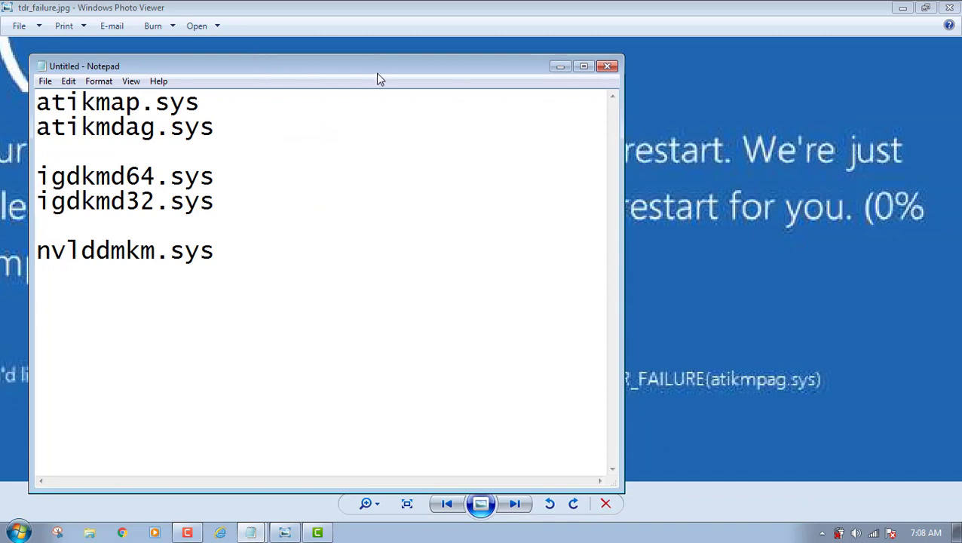
{"action": "left_click_drag", "start_coordinate": [377, 73], "coordinate": [612, 58]}
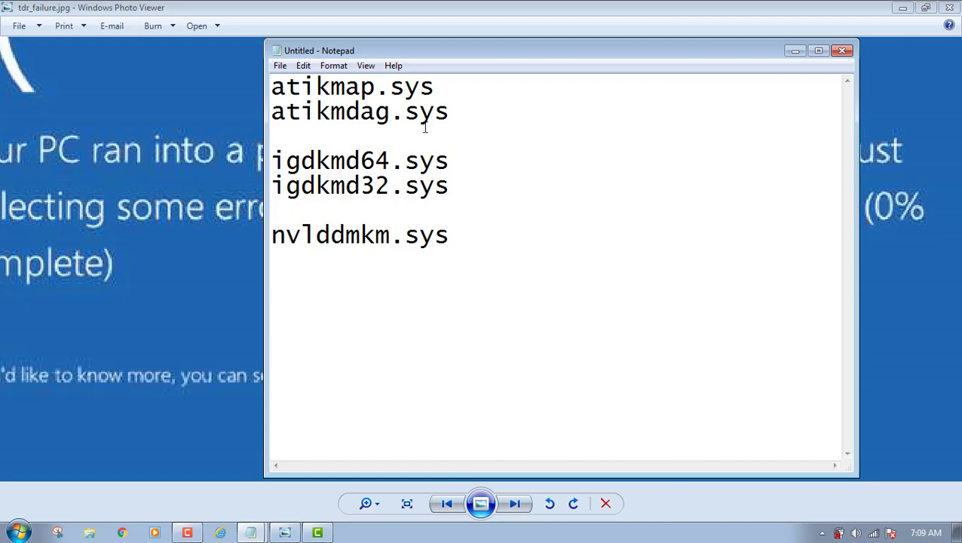
{"action": "left_click_drag", "start_coordinate": [618, 51], "coordinate": [382, 80]}
Return to the blue screen image in Windows Photo Viewer and examine the driver file named in its error line
{"action": "left_click", "coordinate": [729, 332]}
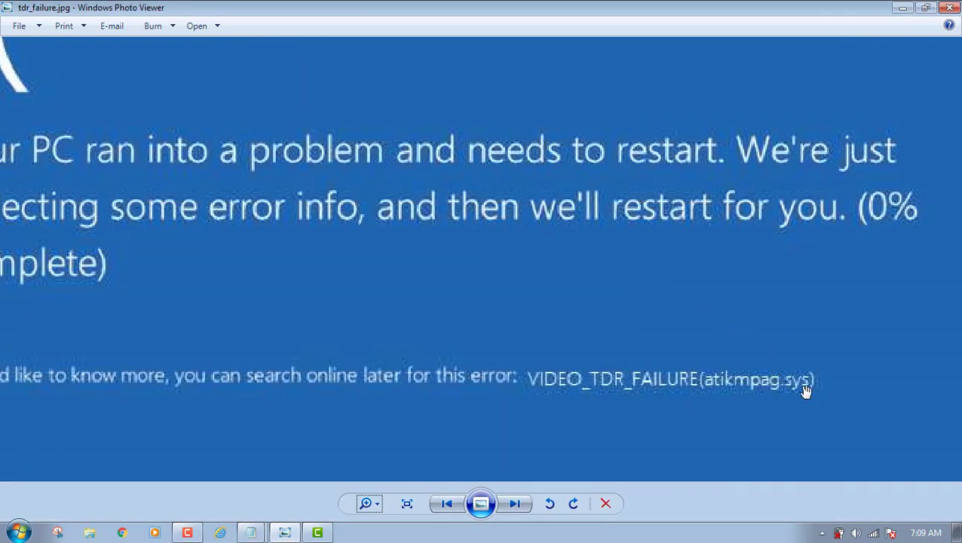
{"action": "scroll", "coordinate": [806, 386], "scroll_direction": "up", "scroll_amount": 1}
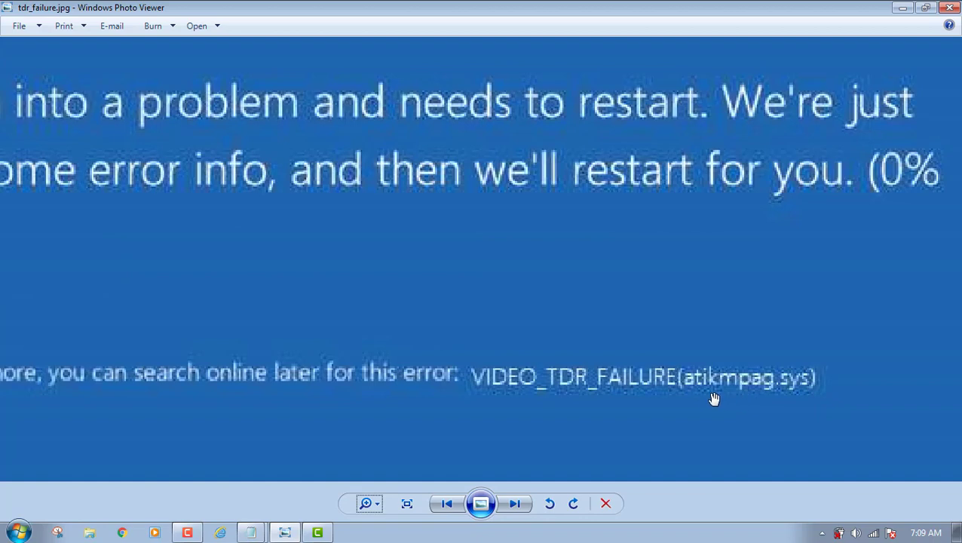
{"action": "scroll", "coordinate": [766, 398], "scroll_direction": "down", "scroll_amount": 1}
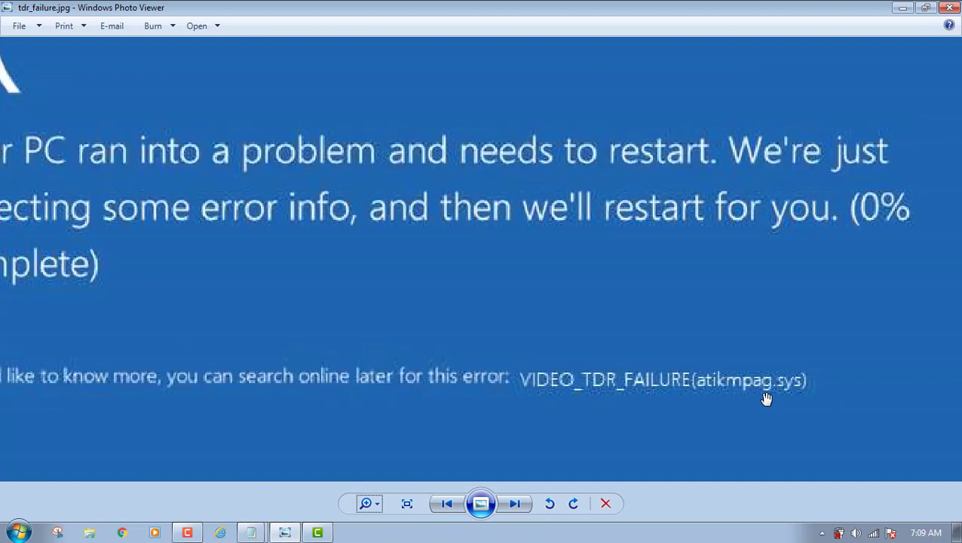
{"action": "scroll", "coordinate": [618, 320], "scroll_direction": "down", "scroll_amount": 1}
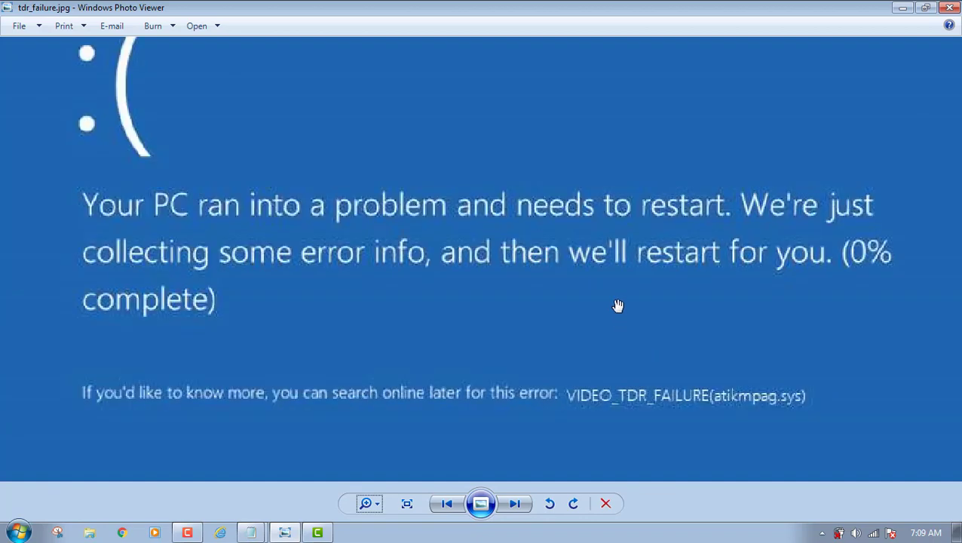
{"action": "left_click_drag", "start_coordinate": [612, 133], "coordinate": [600, 218]}
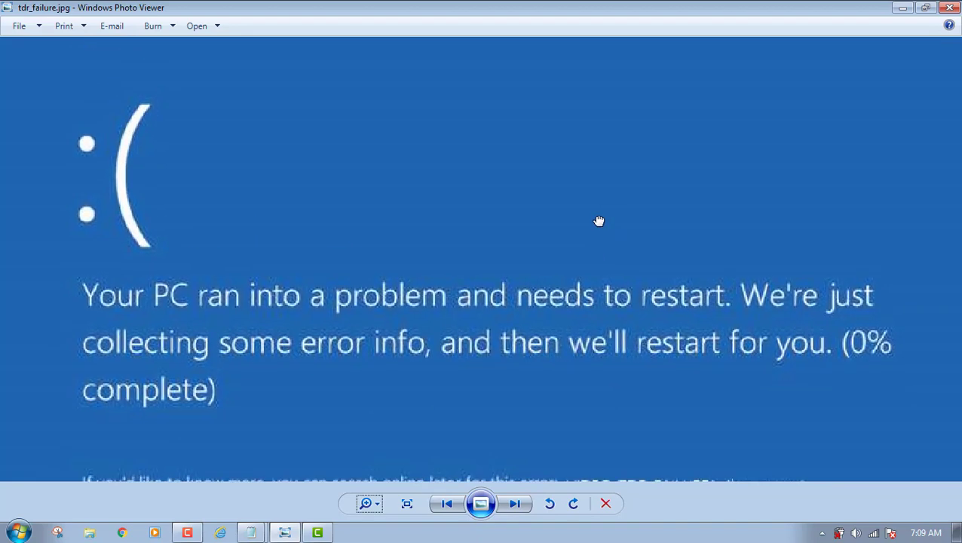
{"action": "scroll", "coordinate": [626, 257], "scroll_direction": "down", "scroll_amount": 2}
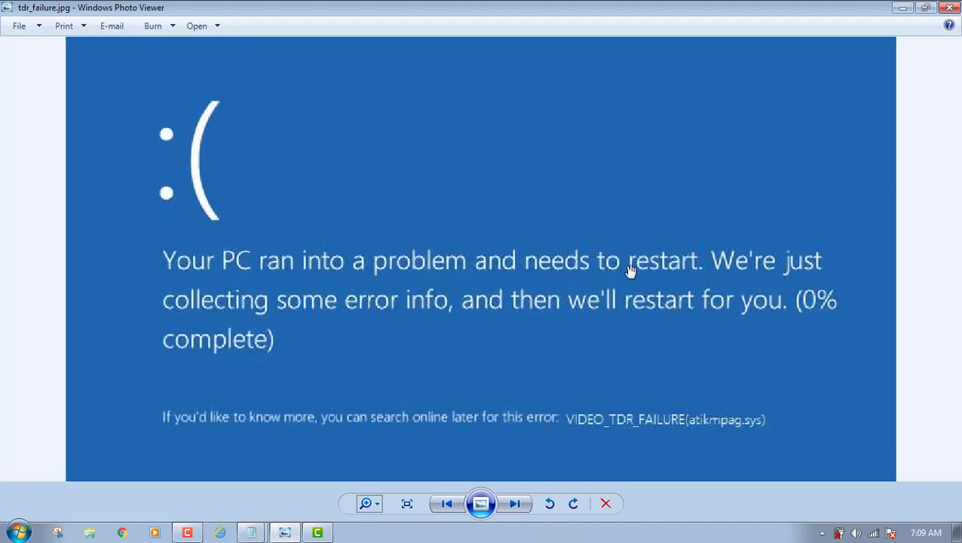
{"action": "scroll", "coordinate": [631, 276], "scroll_direction": "up", "scroll_amount": 1}
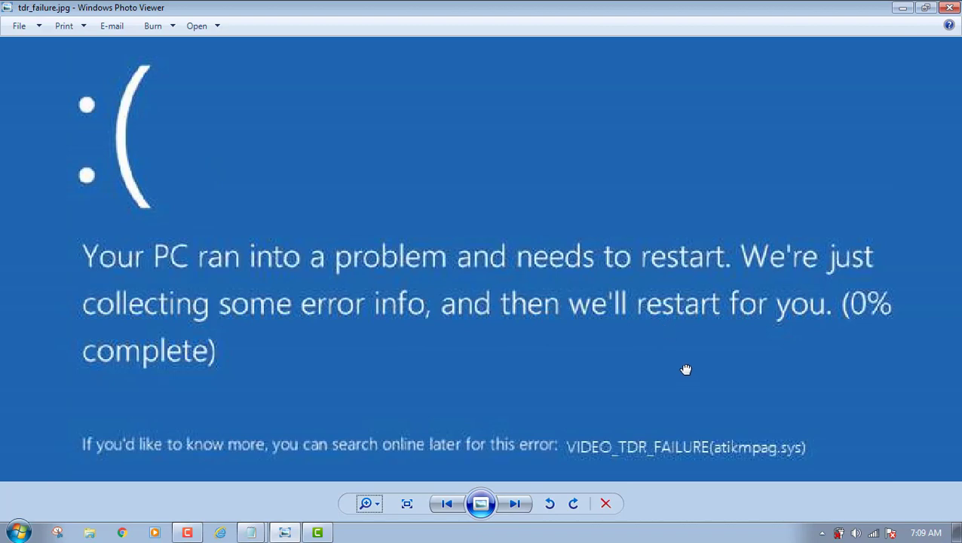
{"action": "left_click_drag", "start_coordinate": [674, 325], "coordinate": [664, 273]}
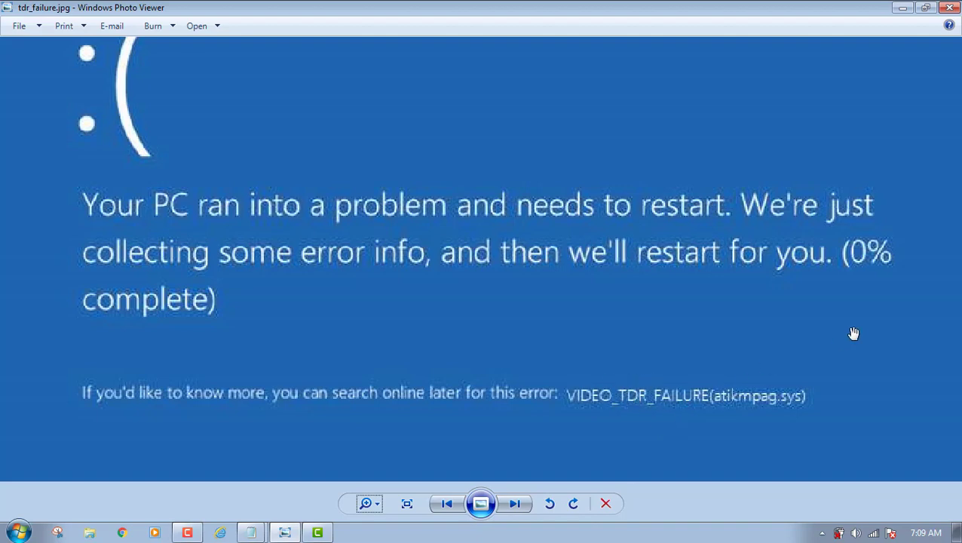
{"action": "left_click_drag", "start_coordinate": [788, 333], "coordinate": [786, 335]}
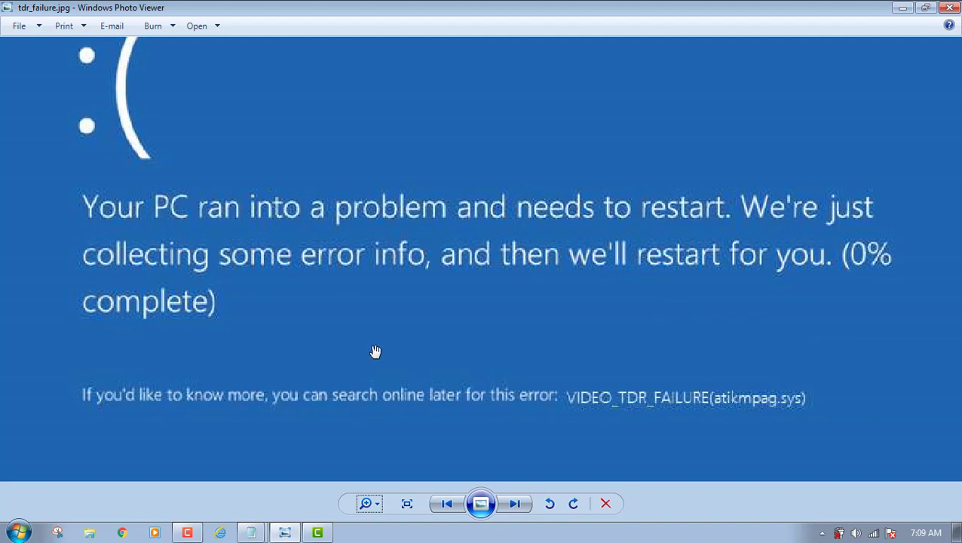
{"action": "scroll", "coordinate": [382, 350], "scroll_direction": "up", "scroll_amount": 1}
{"action": "scroll", "coordinate": [386, 348], "scroll_direction": "down", "scroll_amount": 1}
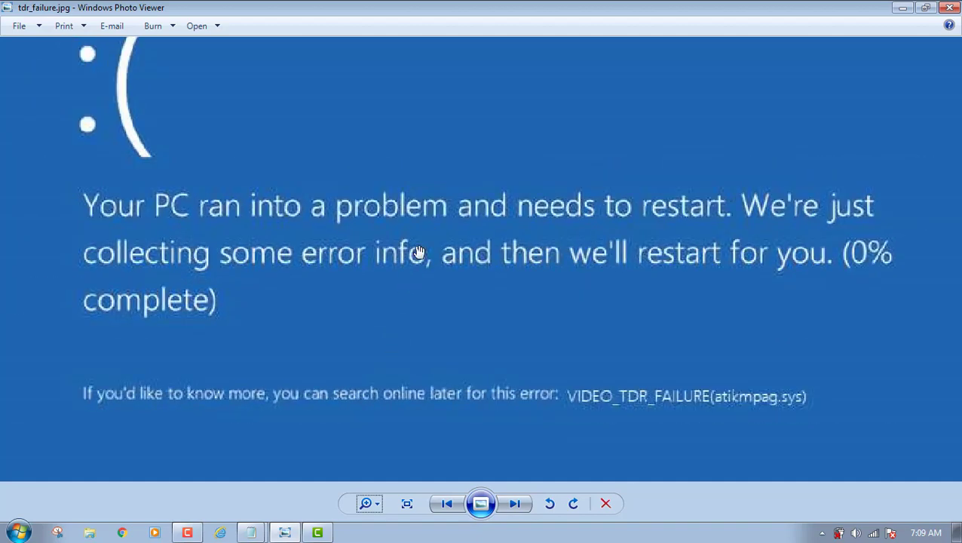
{"action": "mouse_move", "coordinate": [441, 164]}
{"action": "left_mouse_down"}
{"action": "mouse_move", "coordinate": [443, 231]}
{"action": "mouse_move", "coordinate": [434, 163]}
{"action": "left_mouse_up"}
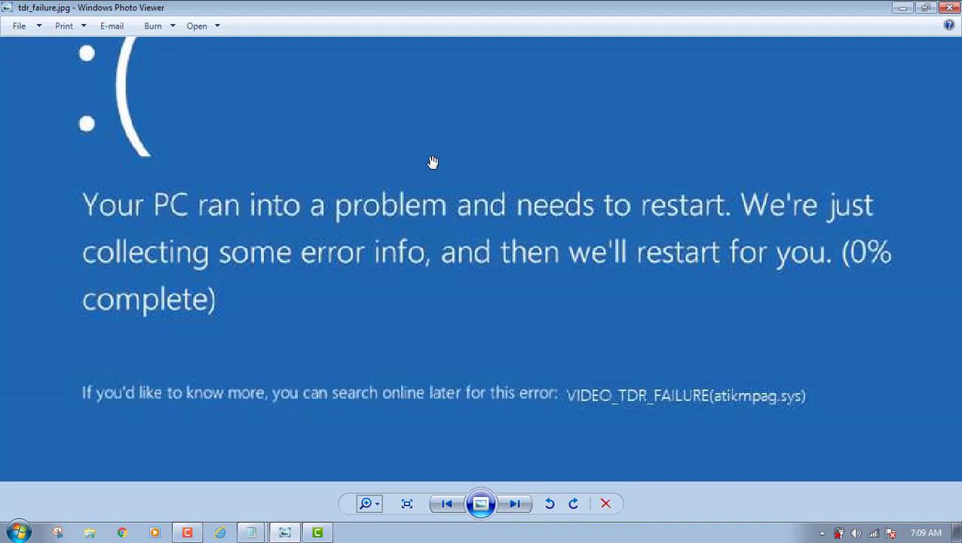
{"action": "scroll", "coordinate": [434, 165], "scroll_direction": "down", "scroll_amount": 2}
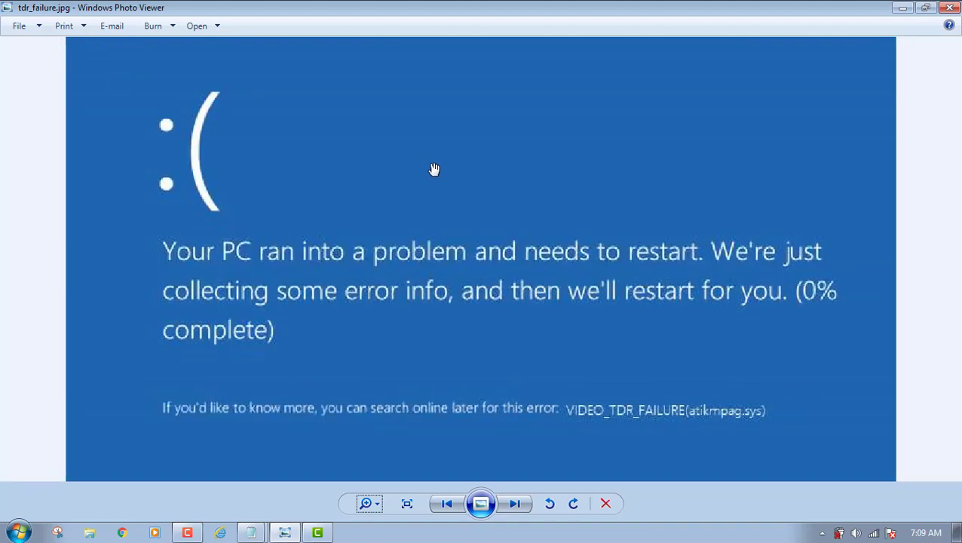
{"action": "scroll", "coordinate": [569, 308], "scroll_direction": "up", "scroll_amount": 2}
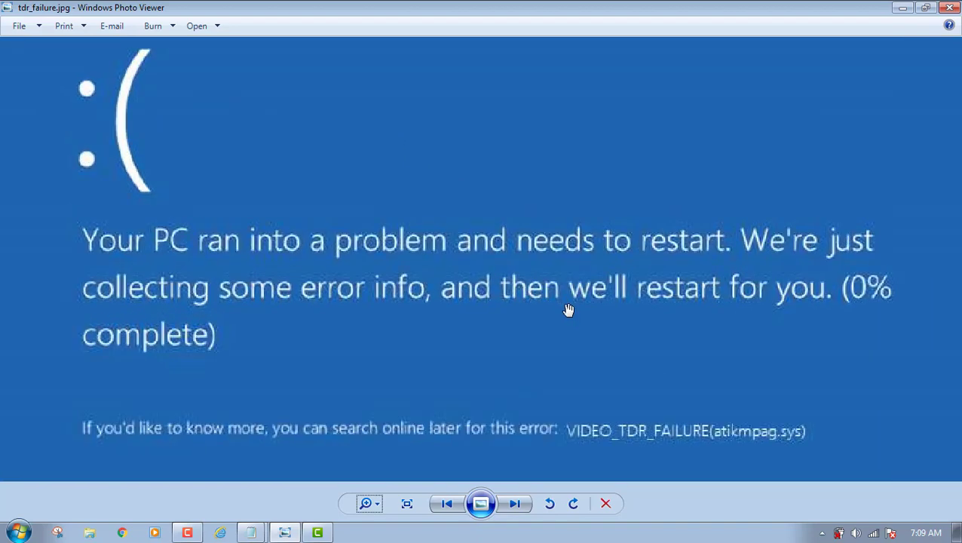
{"action": "left_click_drag", "start_coordinate": [612, 372], "coordinate": [607, 328]}
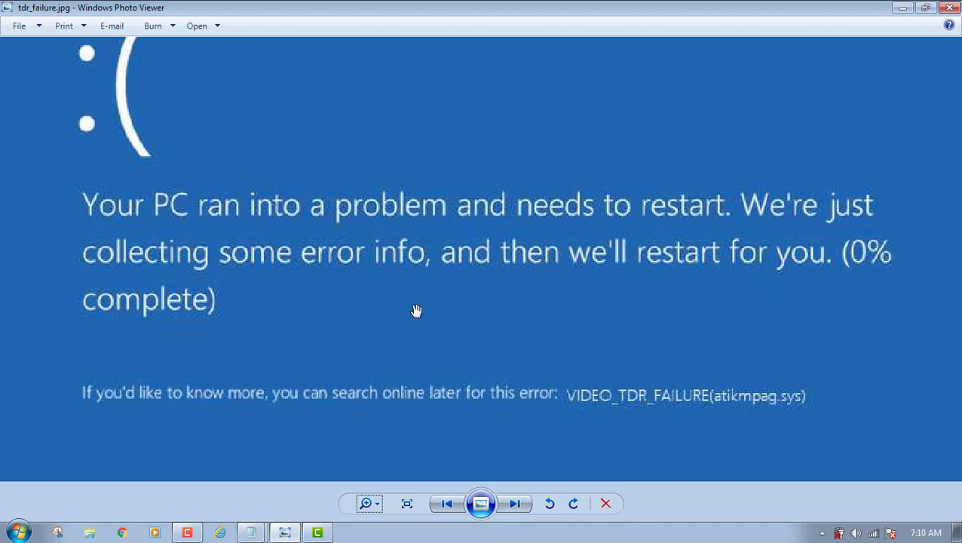
{"action": "scroll", "coordinate": [419, 310], "scroll_direction": "down", "scroll_amount": 2}
{"action": "scroll", "coordinate": [486, 332], "scroll_direction": "up", "scroll_amount": 1}
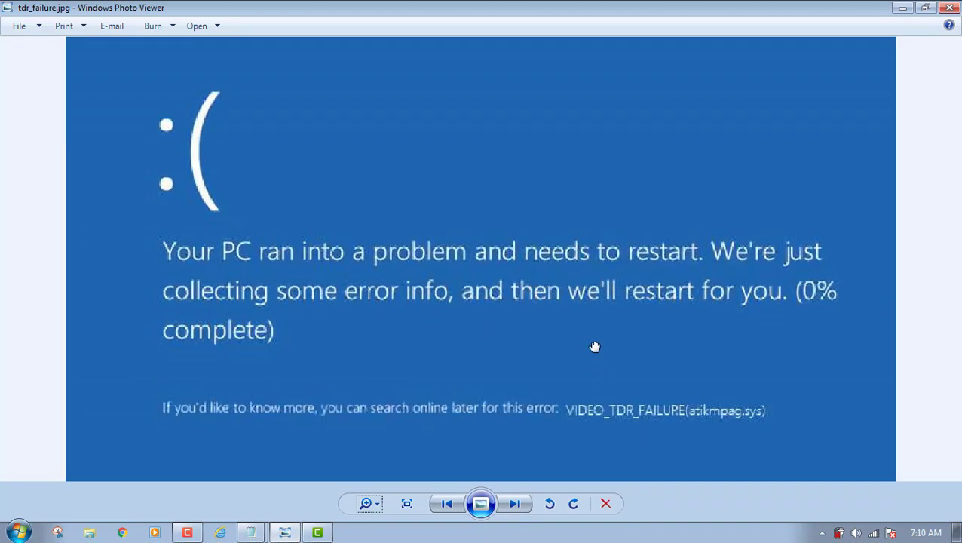
Review the list of AMD, Intel and NVIDIA driver .sys files in Notepad and minimize its window
{"action": "mouse_move", "coordinate": [284, 535]}
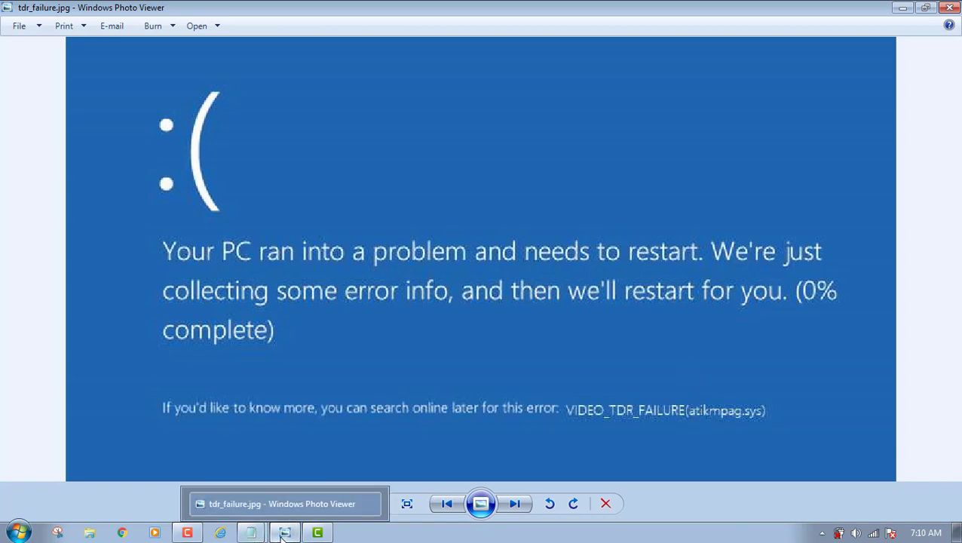
{"action": "mouse_move", "coordinate": [251, 533]}
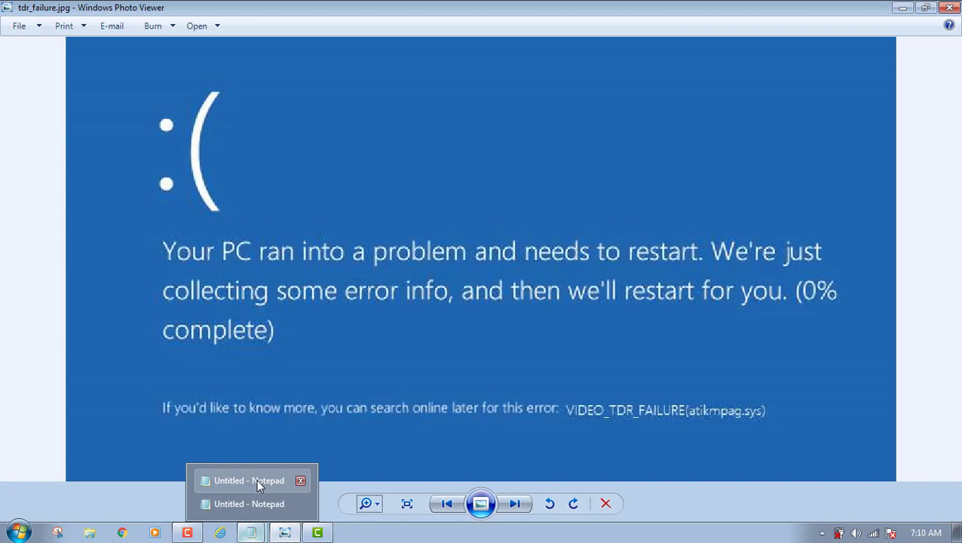
{"action": "left_click", "coordinate": [257, 482]}
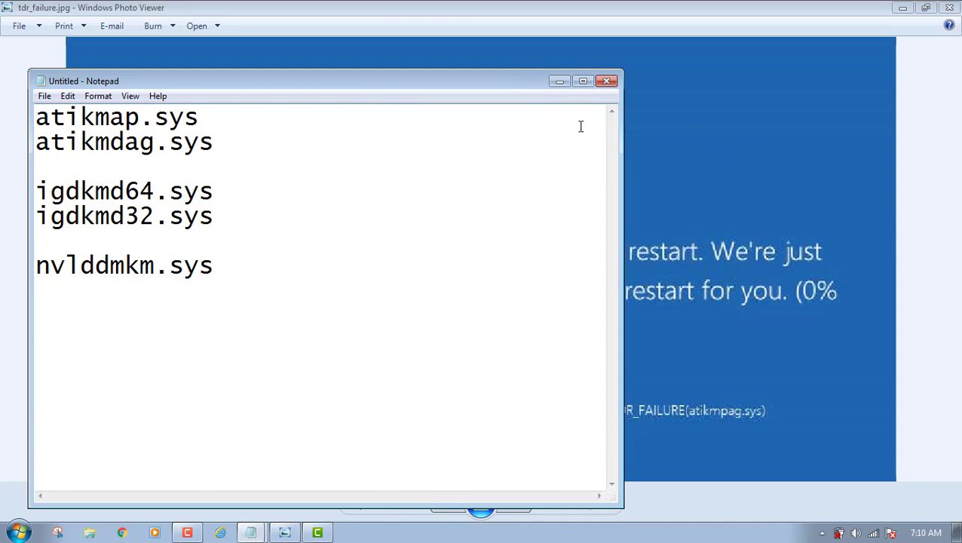
{"action": "left_click", "coordinate": [558, 82]}
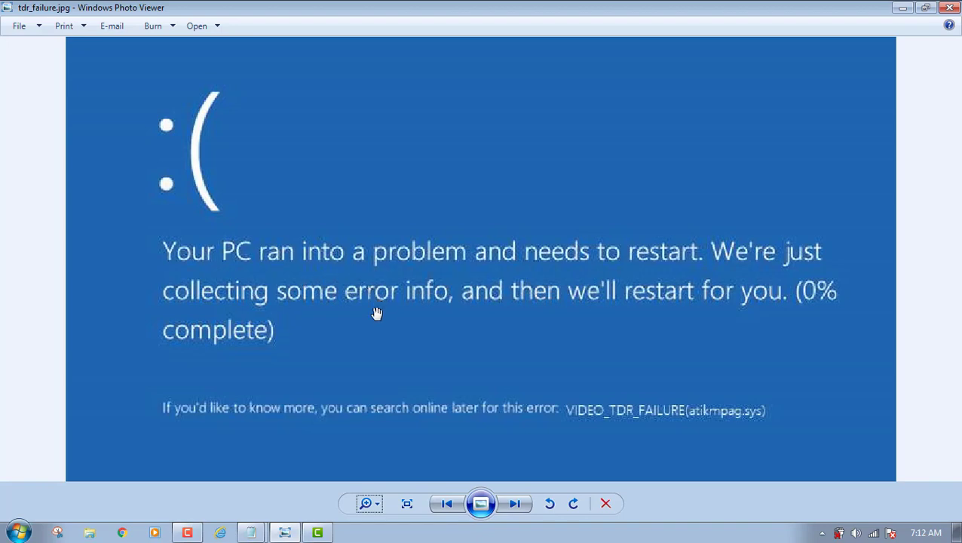
Bring up both Notepad notes, review the listed causes and fixes, and return to the error image
{"action": "mouse_move", "coordinate": [252, 533]}
{"action": "left_click", "coordinate": [263, 492]}
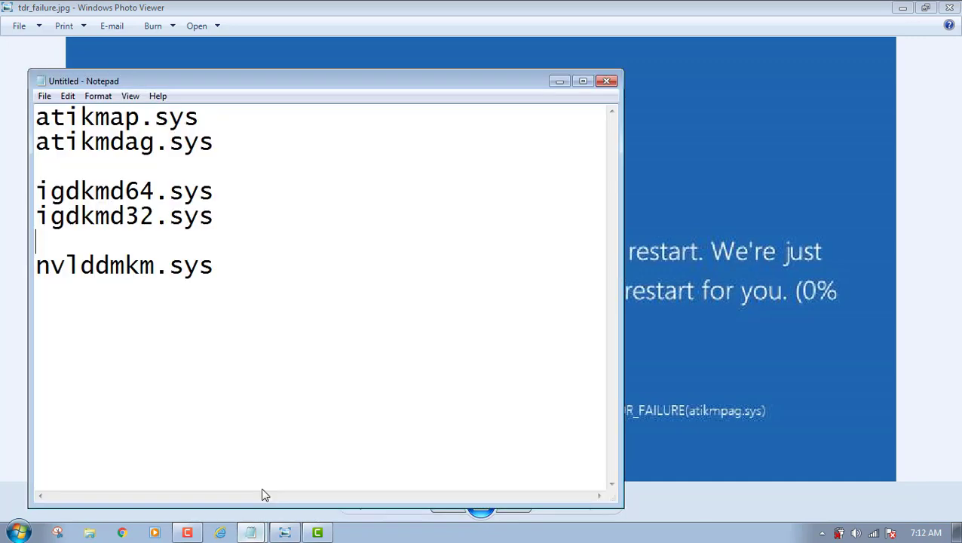
{"action": "left_click", "coordinate": [260, 499]}
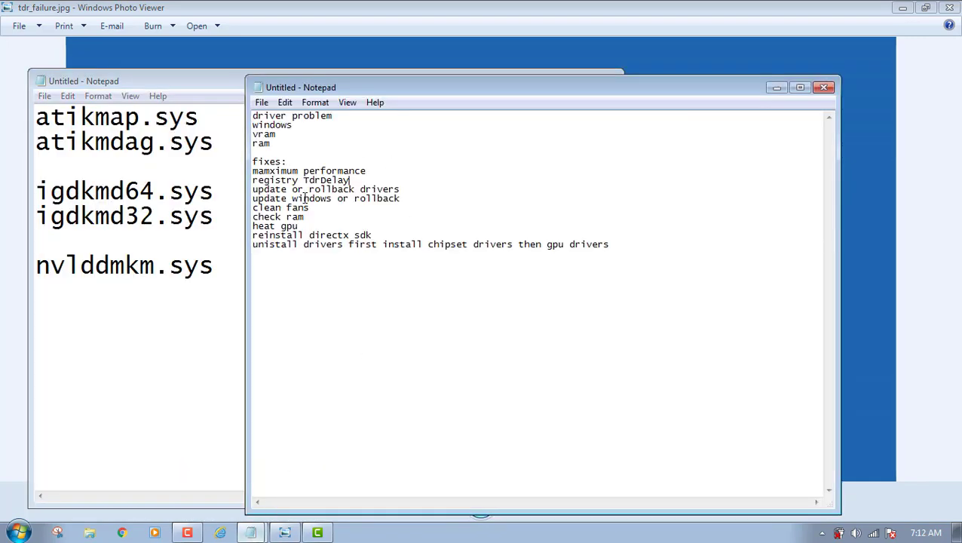
{"action": "left_click", "coordinate": [927, 182]}
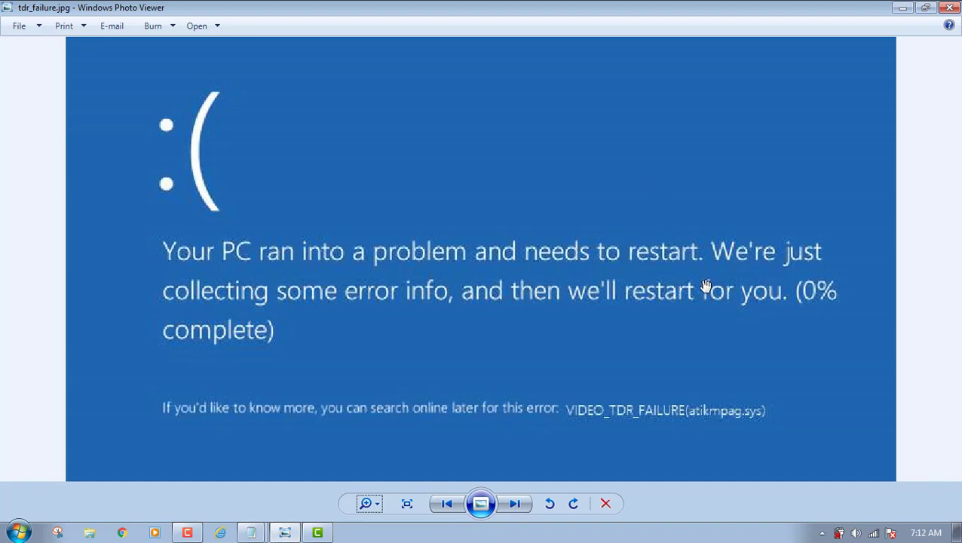
{"action": "scroll", "coordinate": [705, 286], "scroll_direction": "down", "scroll_amount": 1}
{"action": "scroll", "coordinate": [705, 286], "scroll_direction": "up", "scroll_amount": 1}
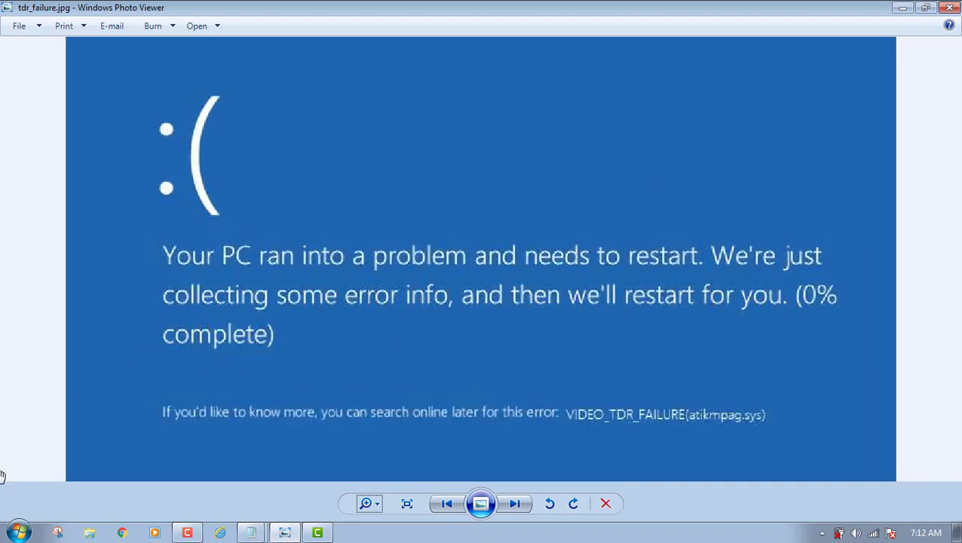
Open Control Panel in a maximized window and display the installed programs in Programs and Features
{"action": "left_click", "coordinate": [18, 532]}
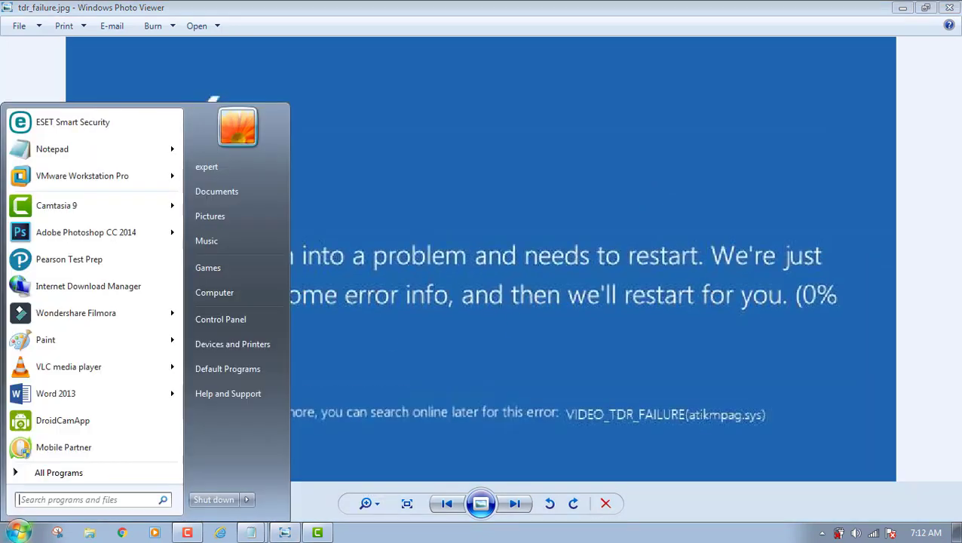
{"action": "left_click", "coordinate": [240, 322]}
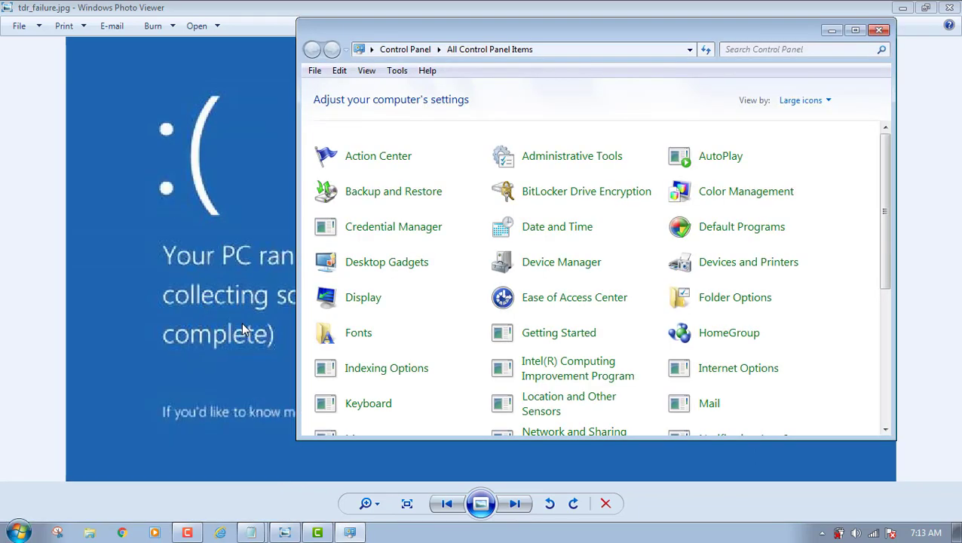
{"action": "scroll", "coordinate": [841, 320], "scroll_direction": "down", "scroll_amount": 4}
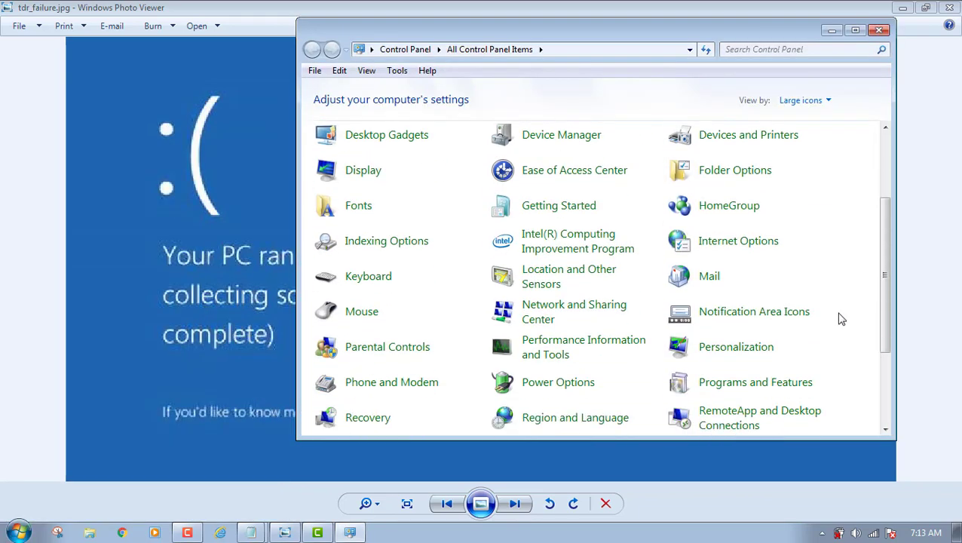
{"action": "scroll", "coordinate": [829, 311], "scroll_direction": "up", "scroll_amount": 2}
{"action": "scroll", "coordinate": [799, 305], "scroll_direction": "up", "scroll_amount": 2}
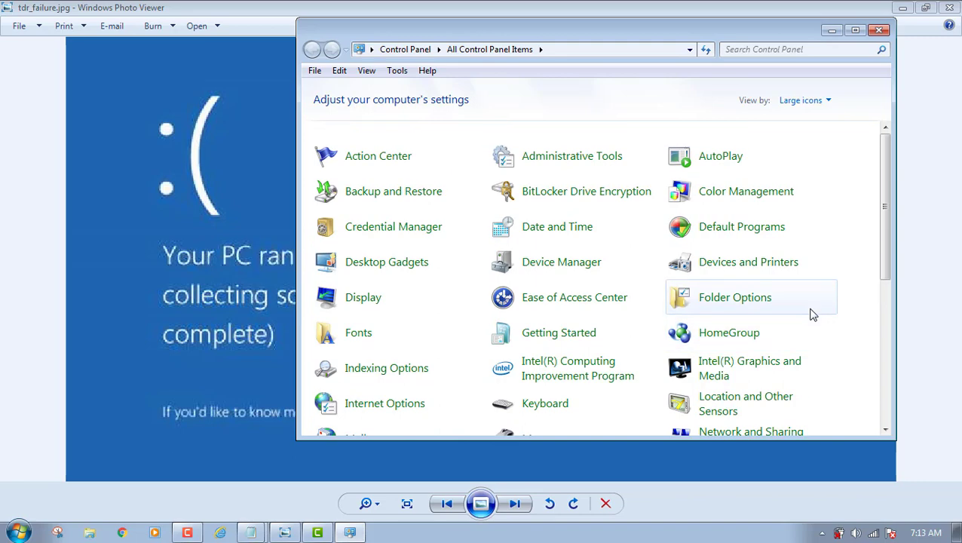
{"action": "left_click", "coordinate": [855, 30]}
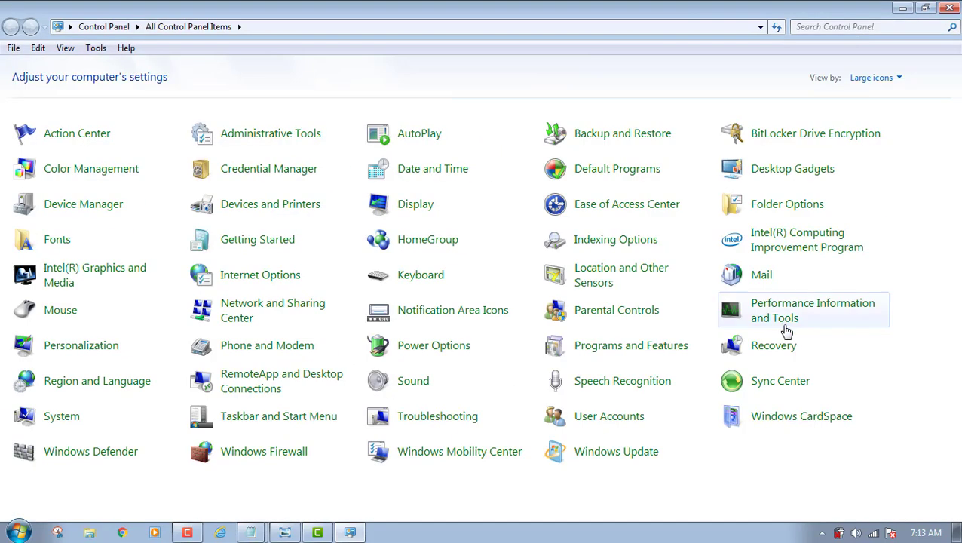
{"action": "left_click", "coordinate": [601, 353]}
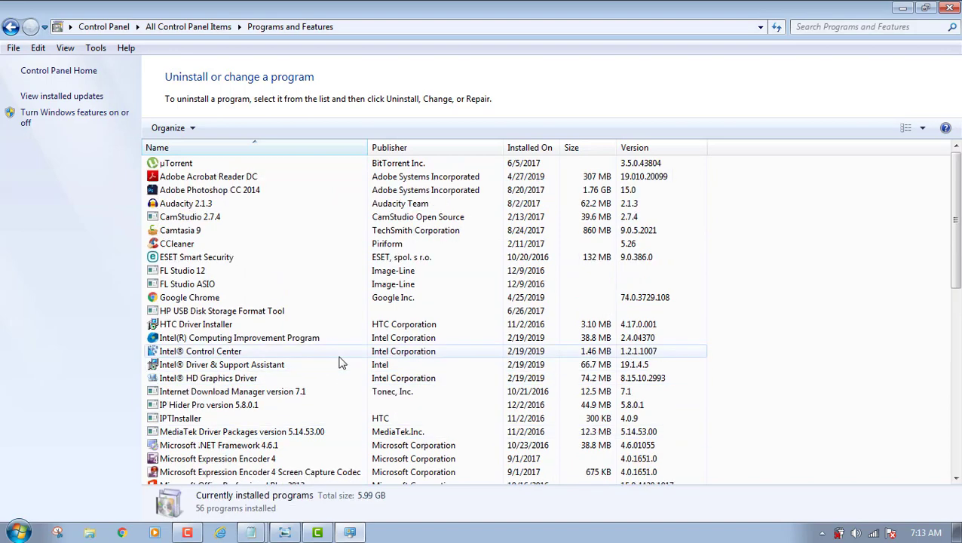
{"action": "scroll", "coordinate": [320, 365], "scroll_direction": "down", "scroll_amount": 1}
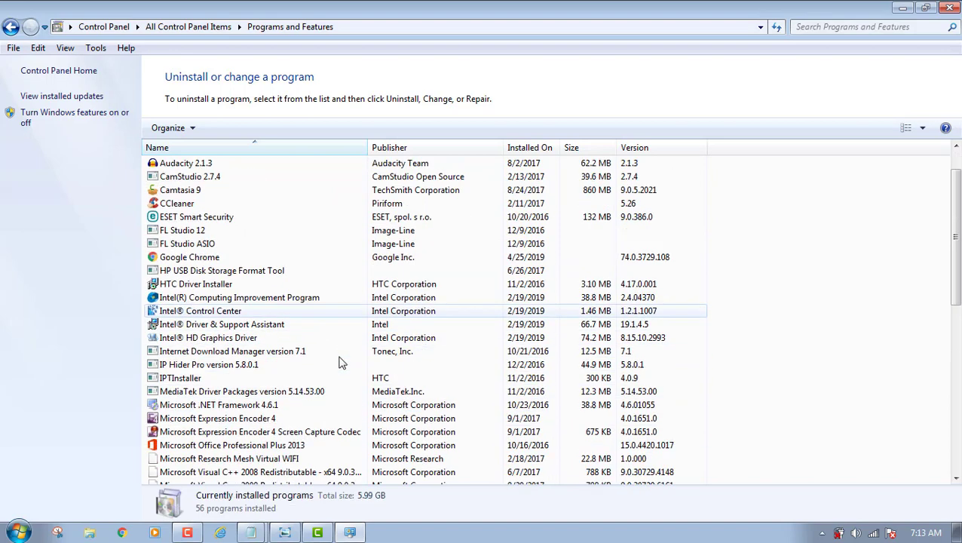
Show the Notepad list of graphics driver .sys files over the installed programs, review it, and return to Programs and Features
{"action": "left_click", "coordinate": [251, 533]}
{"action": "left_click", "coordinate": [264, 480]}
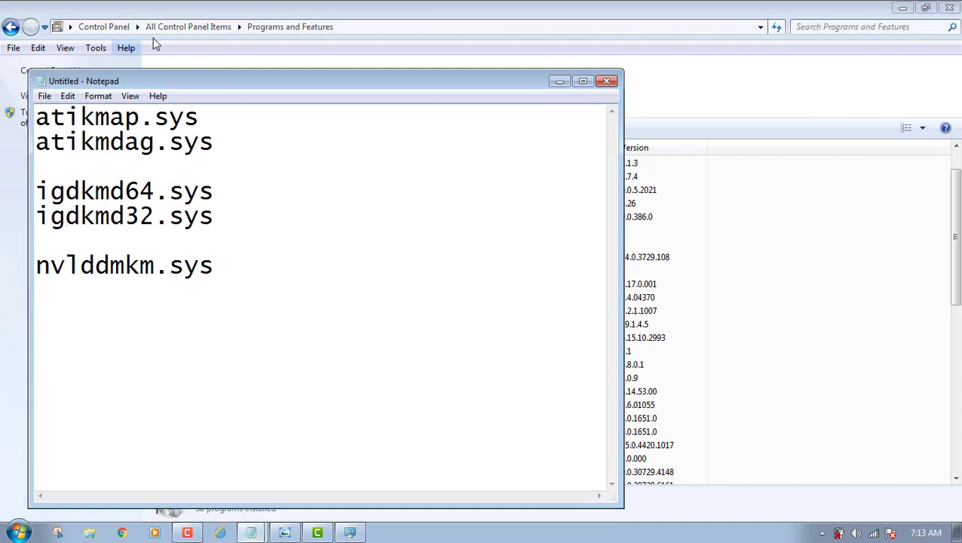
{"action": "left_click_drag", "start_coordinate": [180, 81], "coordinate": [411, 90]}
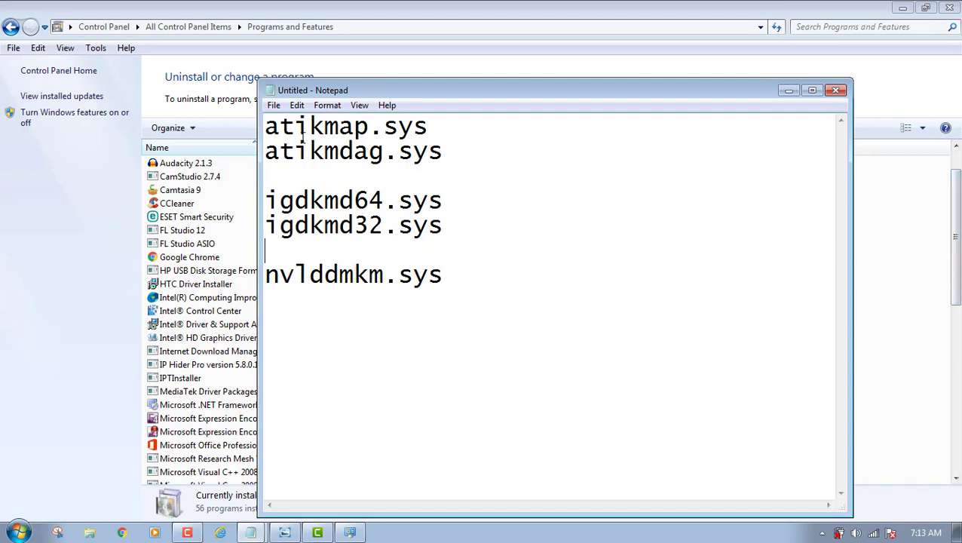
{"action": "left_click", "coordinate": [916, 248]}
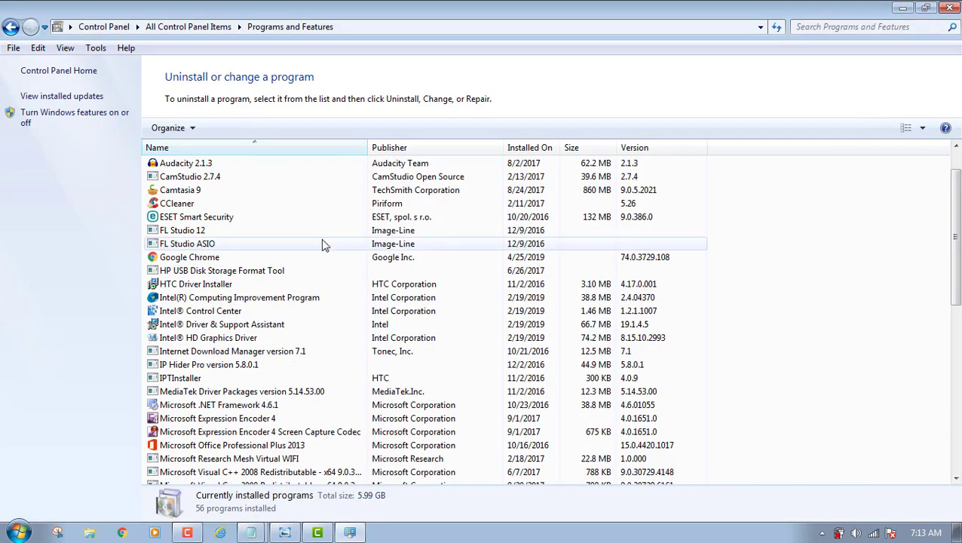
Look through the installed programs for graphics driver entries, and close Programs and Features
{"action": "scroll", "coordinate": [420, 230], "scroll_direction": "down", "scroll_amount": 7}
{"action": "scroll", "coordinate": [423, 228], "scroll_direction": "up", "scroll_amount": 6}
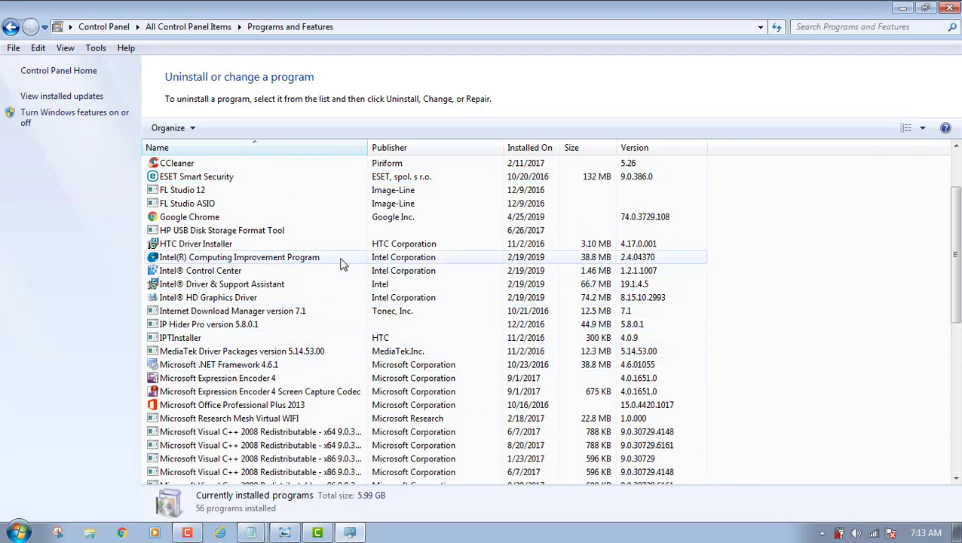
{"action": "scroll", "coordinate": [341, 262], "scroll_direction": "down", "scroll_amount": 3}
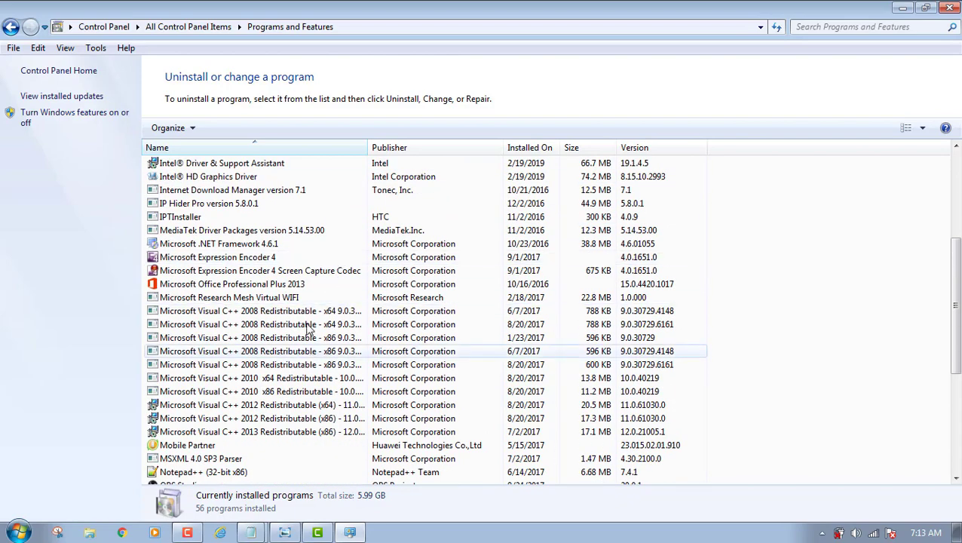
{"action": "scroll", "coordinate": [306, 292], "scroll_direction": "down", "scroll_amount": 4}
{"action": "scroll", "coordinate": [306, 291], "scroll_direction": "down", "scroll_amount": 1}
{"action": "scroll", "coordinate": [279, 251], "scroll_direction": "down", "scroll_amount": 1}
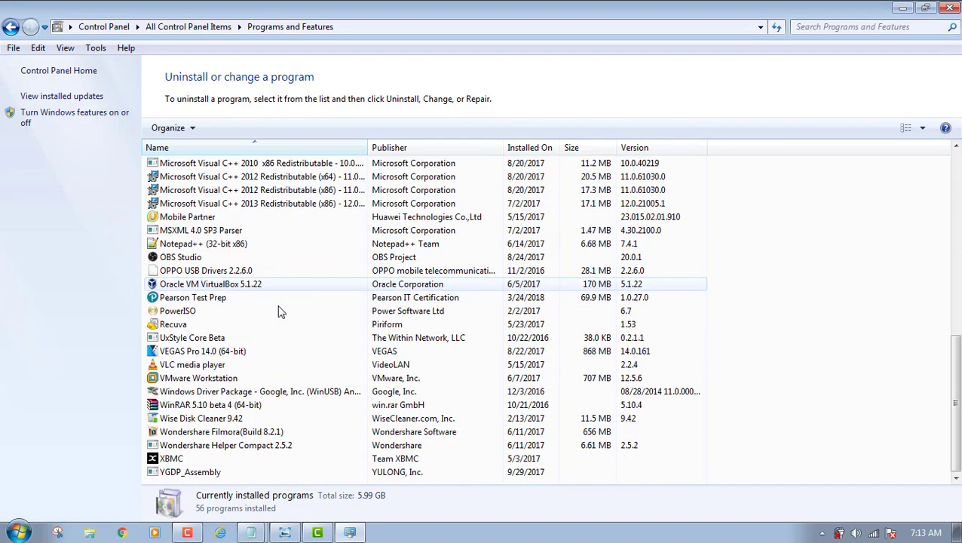
{"action": "scroll", "coordinate": [301, 317], "scroll_direction": "up", "scroll_amount": 6}
{"action": "scroll", "coordinate": [329, 380], "scroll_direction": "up", "scroll_amount": 5}
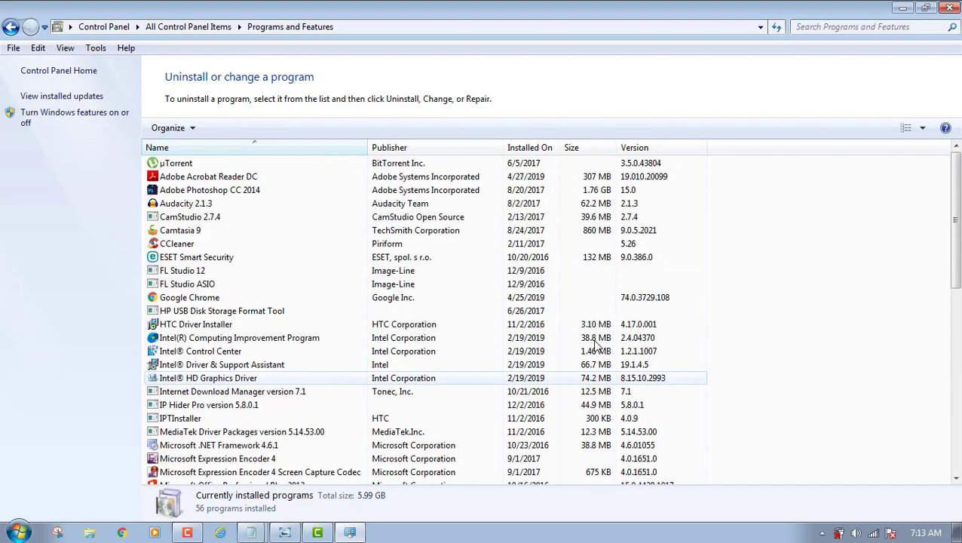
{"action": "left_click", "coordinate": [957, 7]}
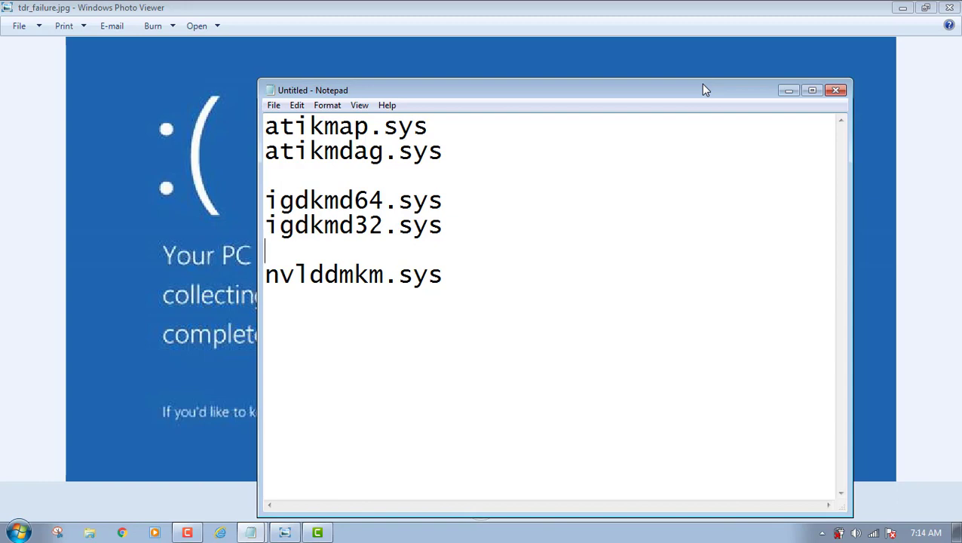
Review the causes and fixes notes in Notepad, and minimize both notes and the error image to show the desktop
{"action": "left_click_drag", "start_coordinate": [720, 95], "coordinate": [584, 112]}
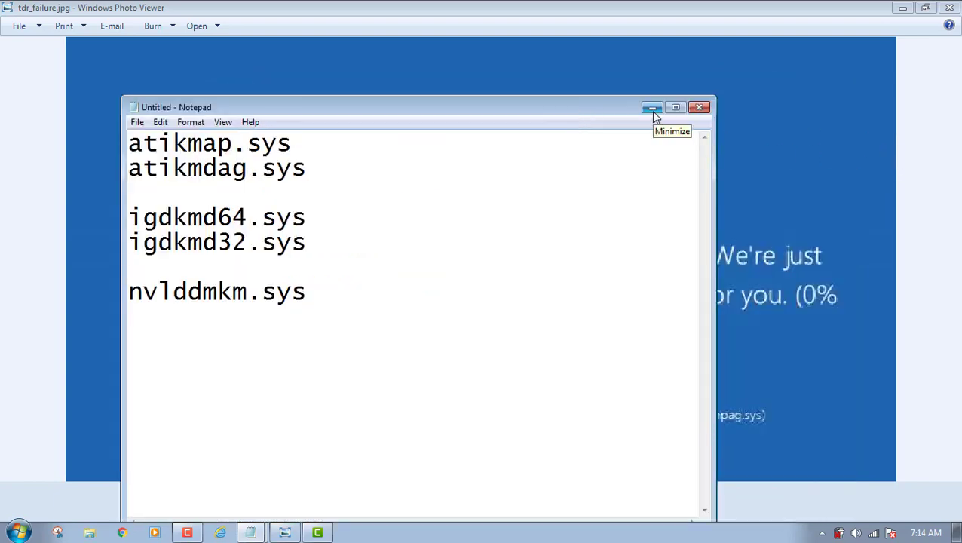
{"action": "left_click", "coordinate": [251, 533]}
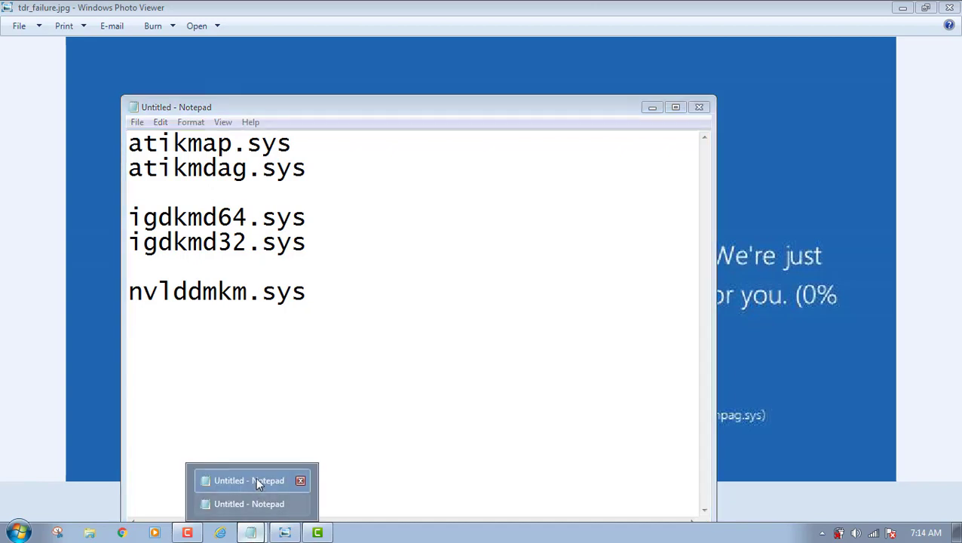
{"action": "left_click", "coordinate": [249, 503]}
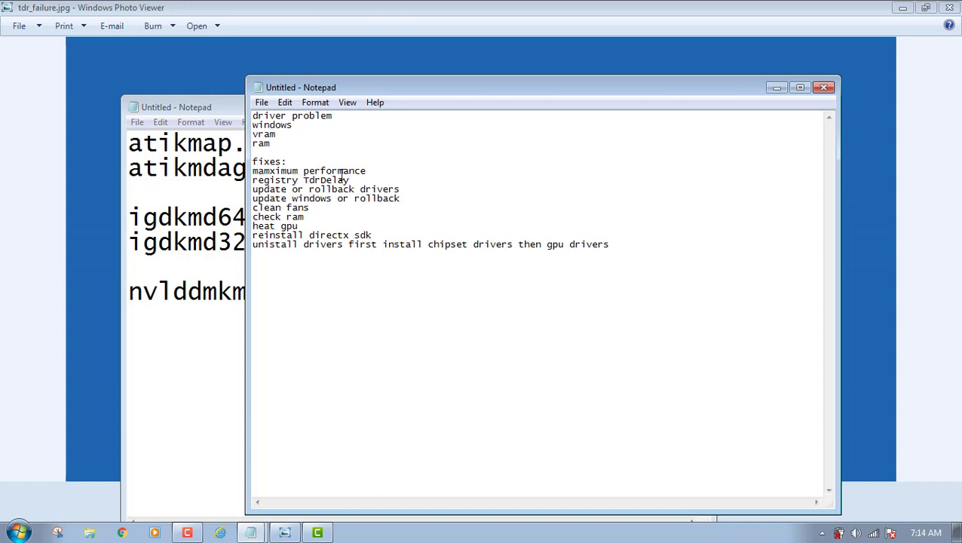
{"action": "left_click", "coordinate": [778, 89]}
{"action": "left_click", "coordinate": [657, 110]}
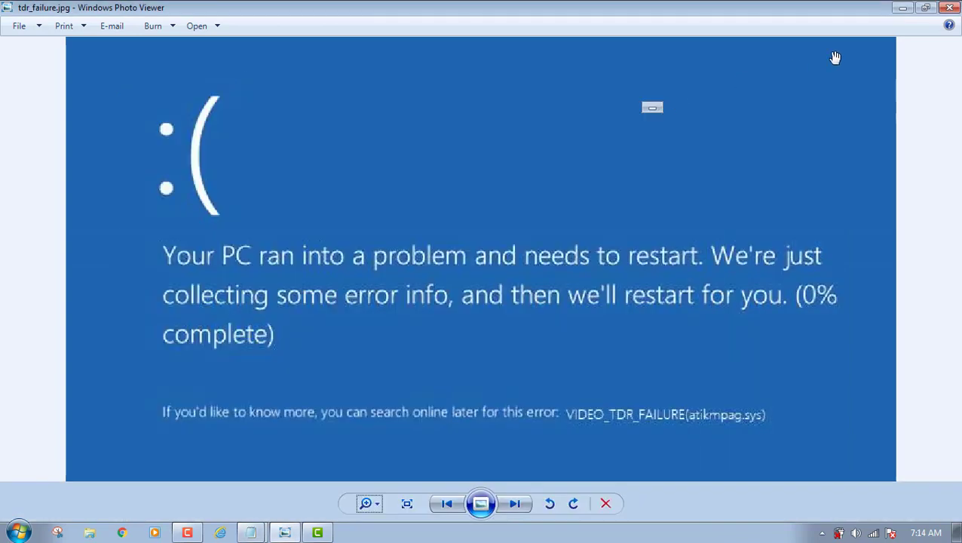
{"action": "left_click", "coordinate": [903, 9]}
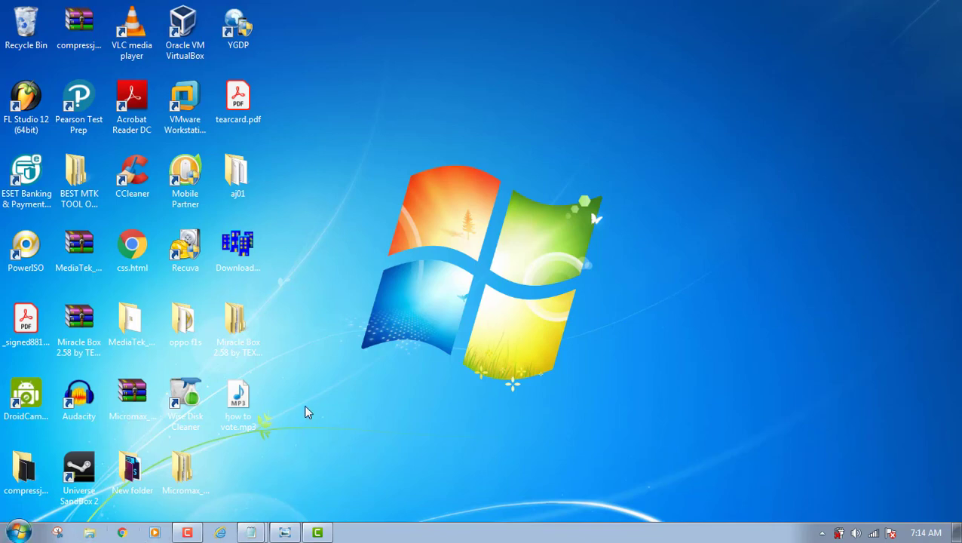
Find and open Power Options, and bring up the advanced power settings of the Balanced plan
{"action": "left_click", "coordinate": [18, 532]}
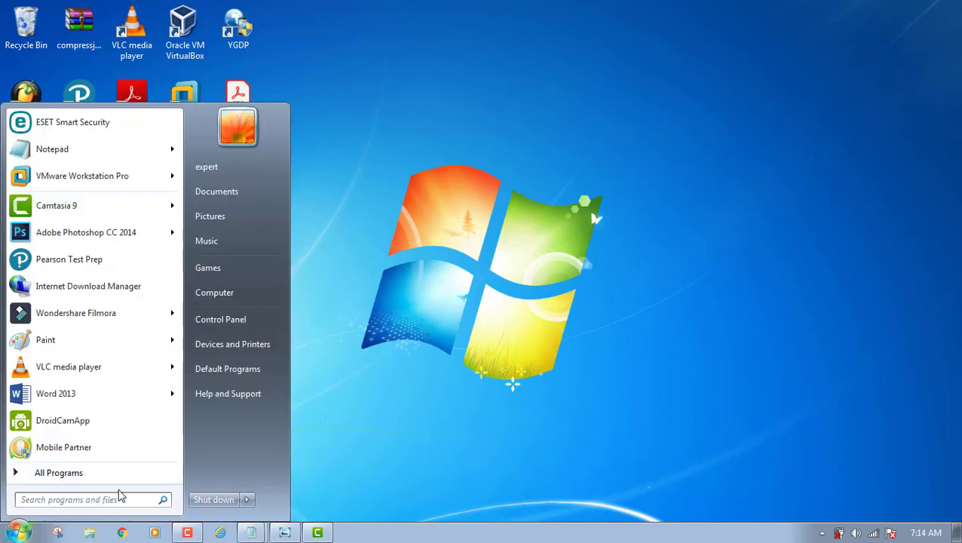
{"action": "left_click", "coordinate": [132, 499]}
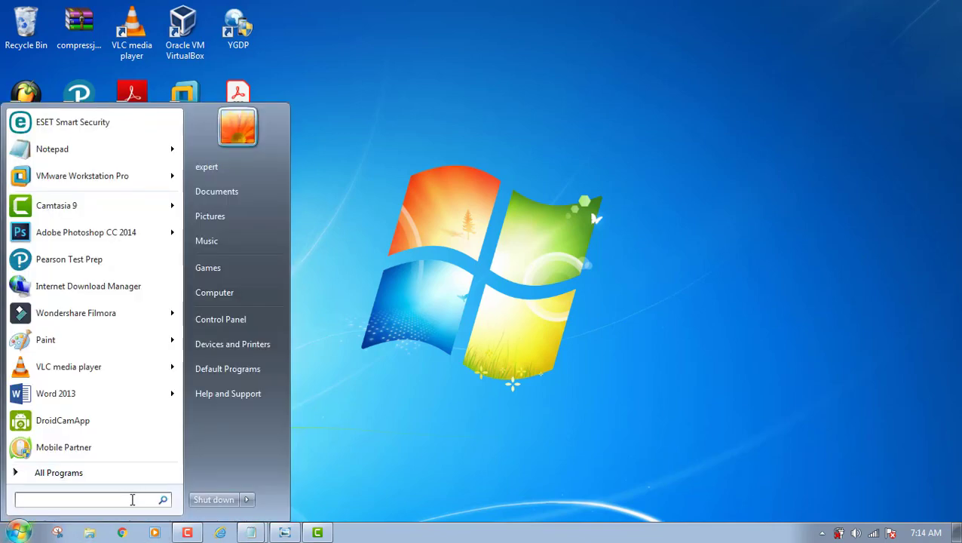
{"action": "type", "text": "po"}
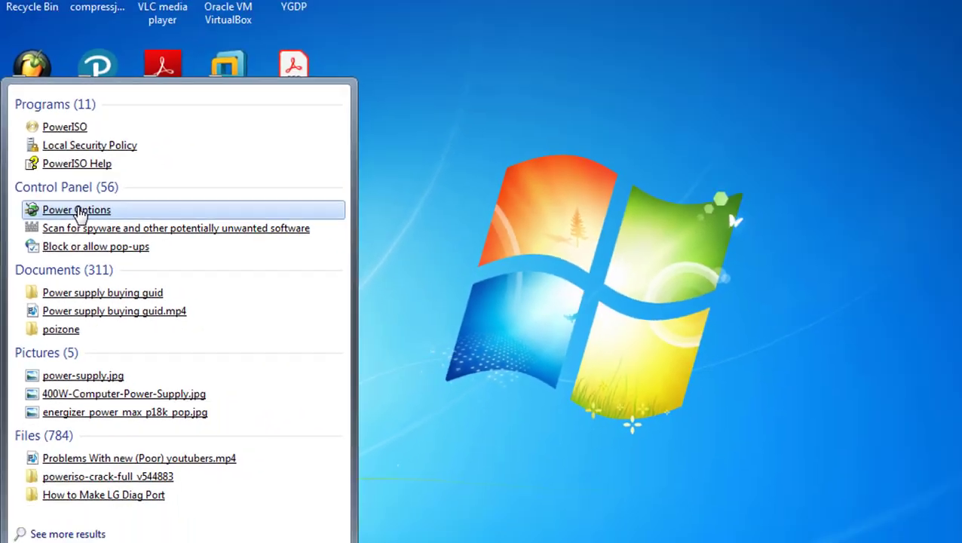
{"action": "left_click", "coordinate": [125, 211]}
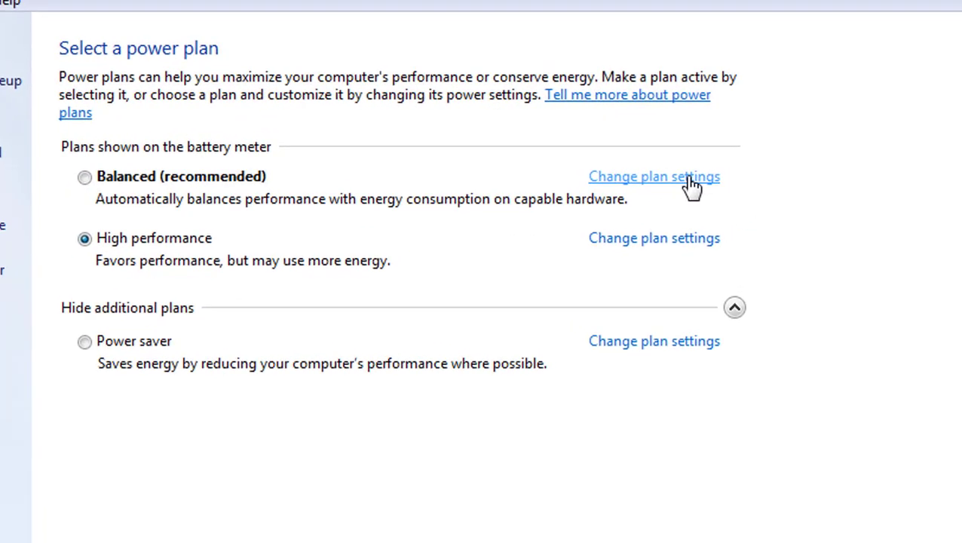
{"action": "left_click", "coordinate": [700, 176]}
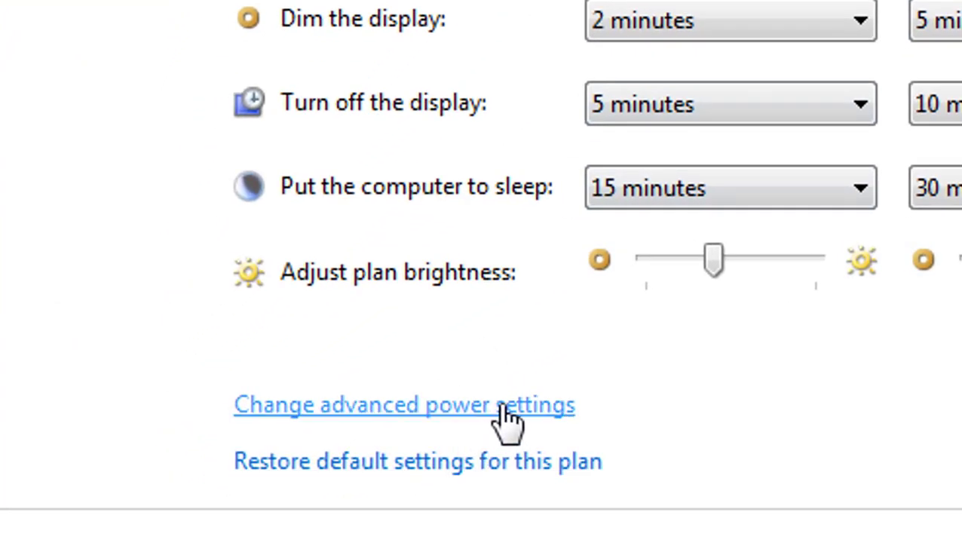
{"action": "left_click", "coordinate": [502, 407]}
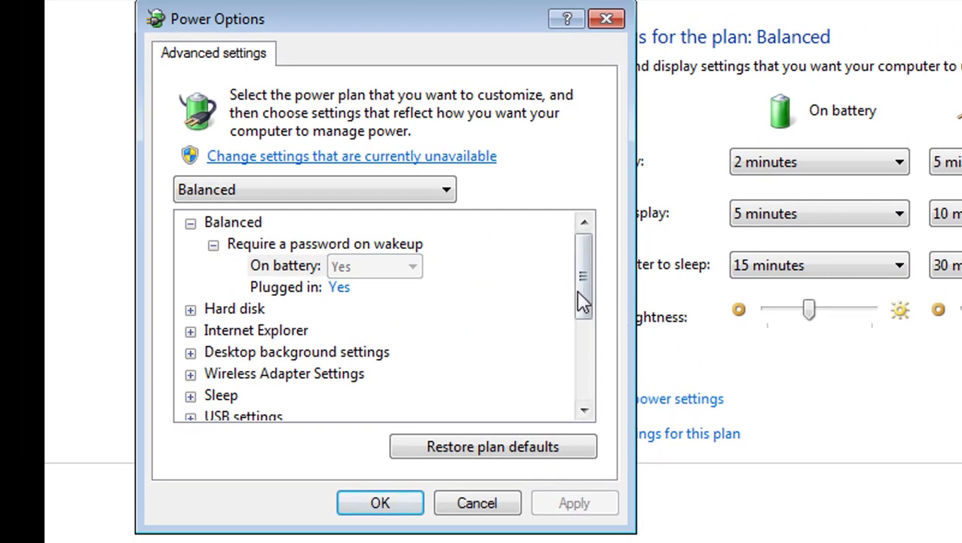
{"action": "left_click_drag", "start_coordinate": [459, 17], "coordinate": [653, 114]}
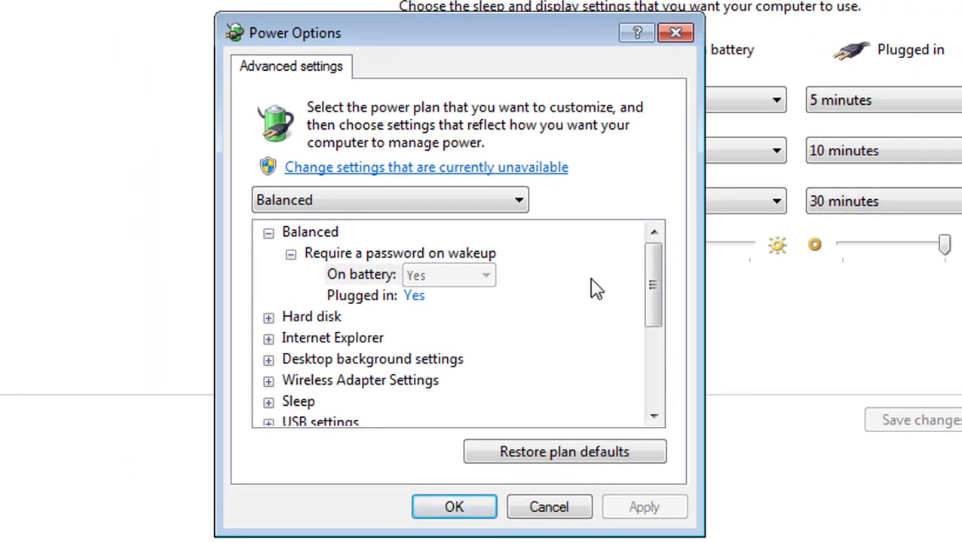
Choose Maximum Performance for the Intel(R) Graphics Power Plan on battery and plugged in, and cancel the advanced settings without applying
{"action": "left_click_drag", "start_coordinate": [668, 290], "coordinate": [668, 350]}
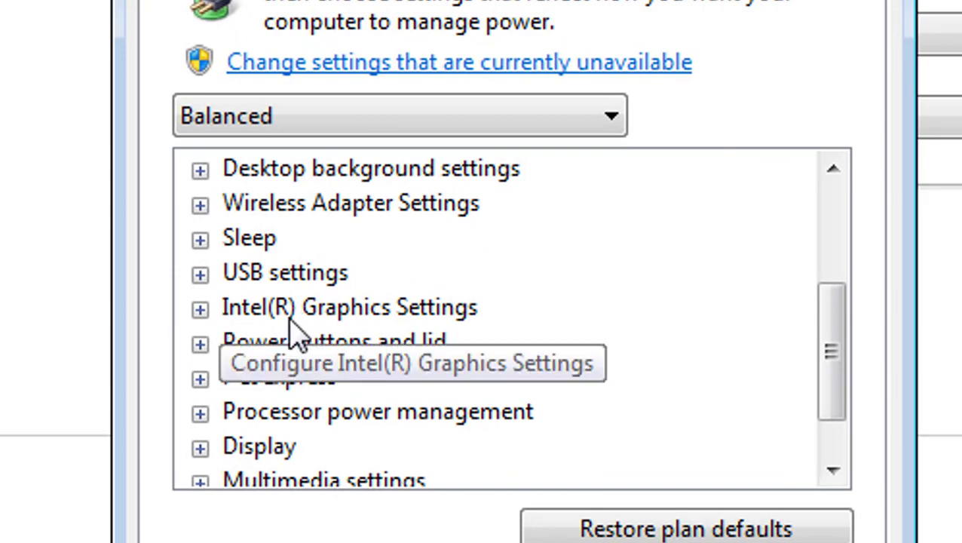
{"action": "left_click", "coordinate": [200, 309]}
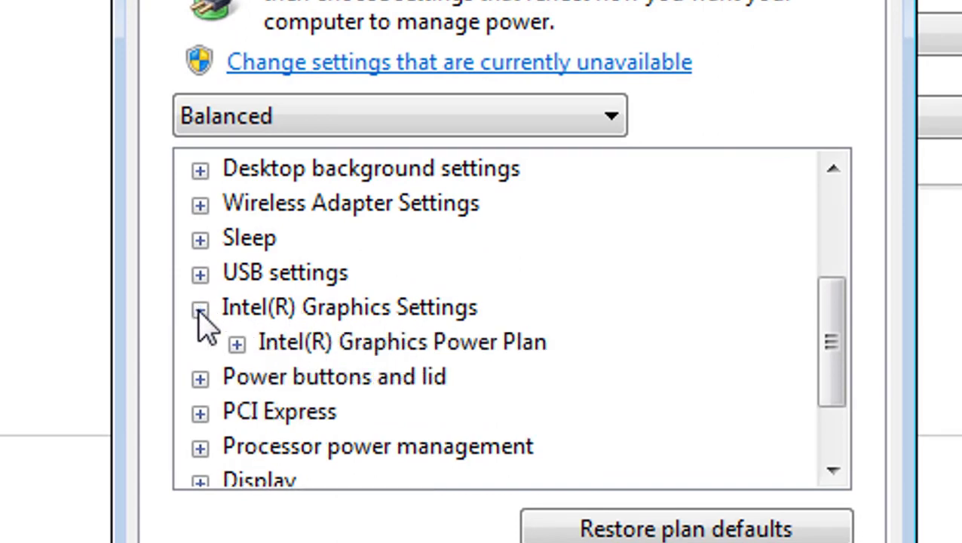
{"action": "left_click", "coordinate": [237, 347]}
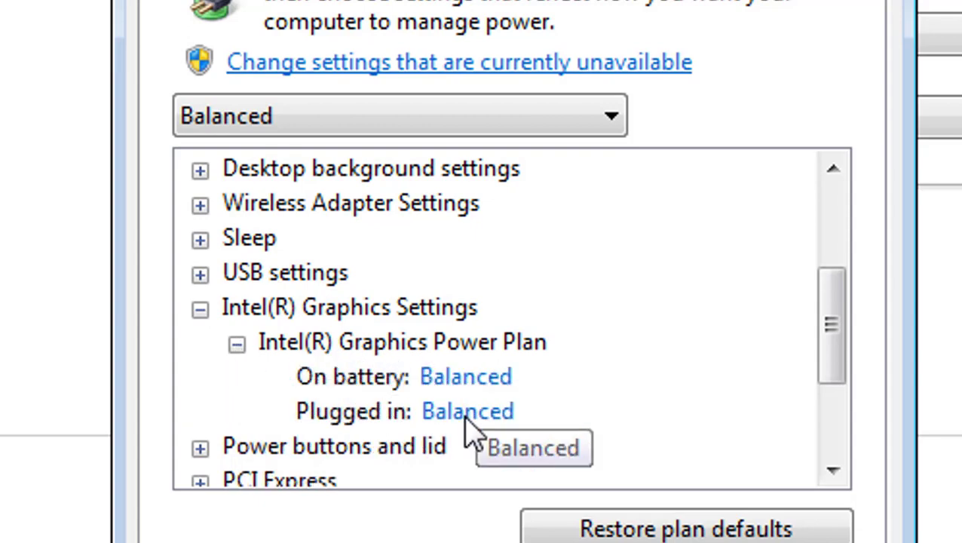
{"action": "left_click", "coordinate": [467, 378]}
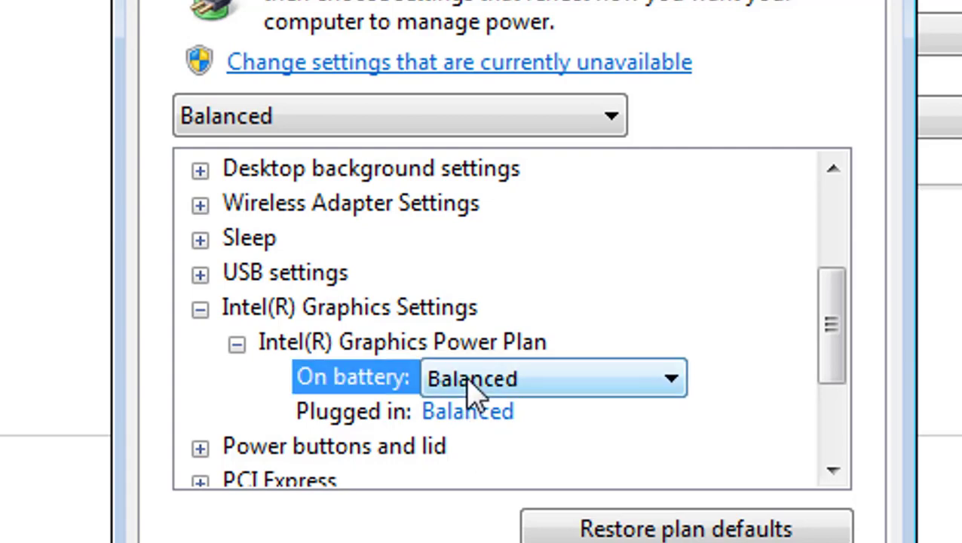
{"action": "left_click", "coordinate": [606, 403]}
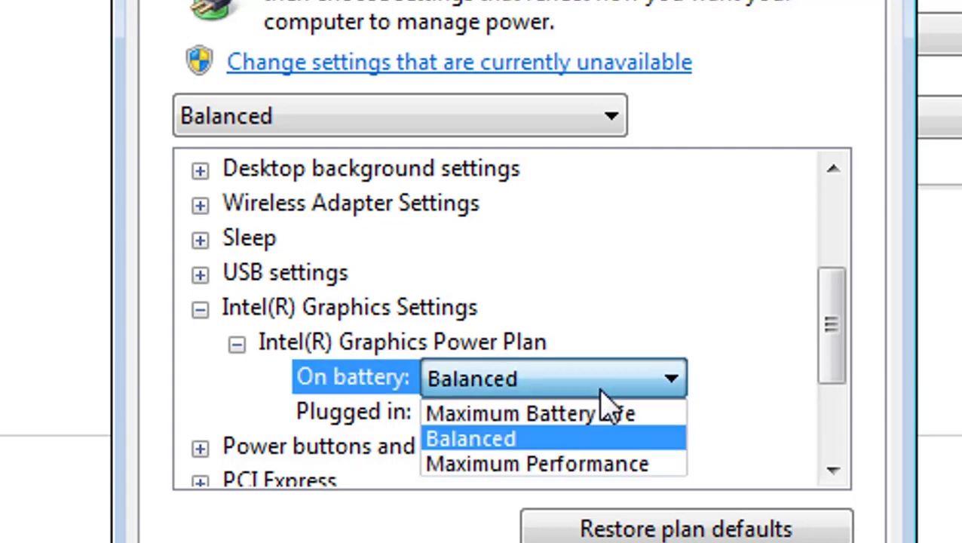
{"action": "left_click", "coordinate": [615, 464]}
{"action": "left_click", "coordinate": [474, 417]}
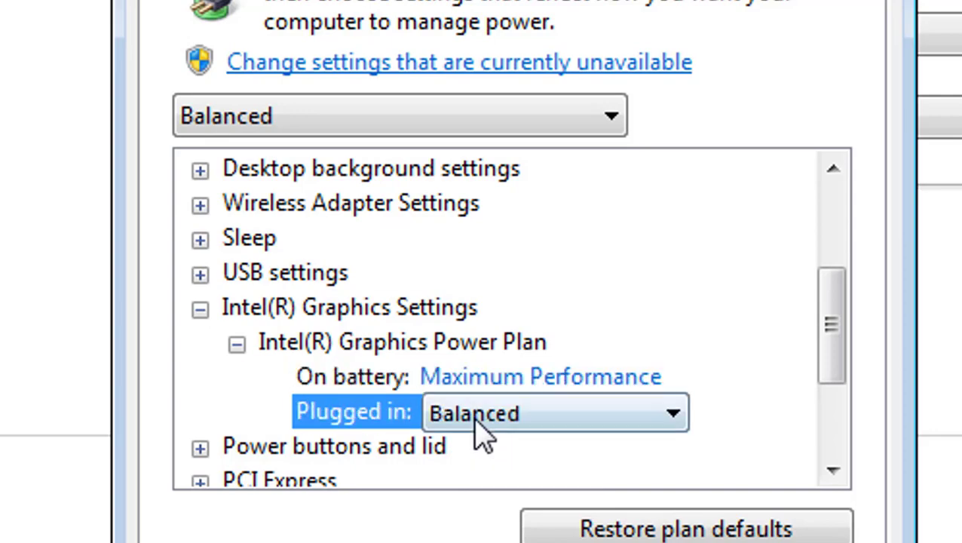
{"action": "left_click", "coordinate": [588, 411]}
{"action": "left_click", "coordinate": [617, 499]}
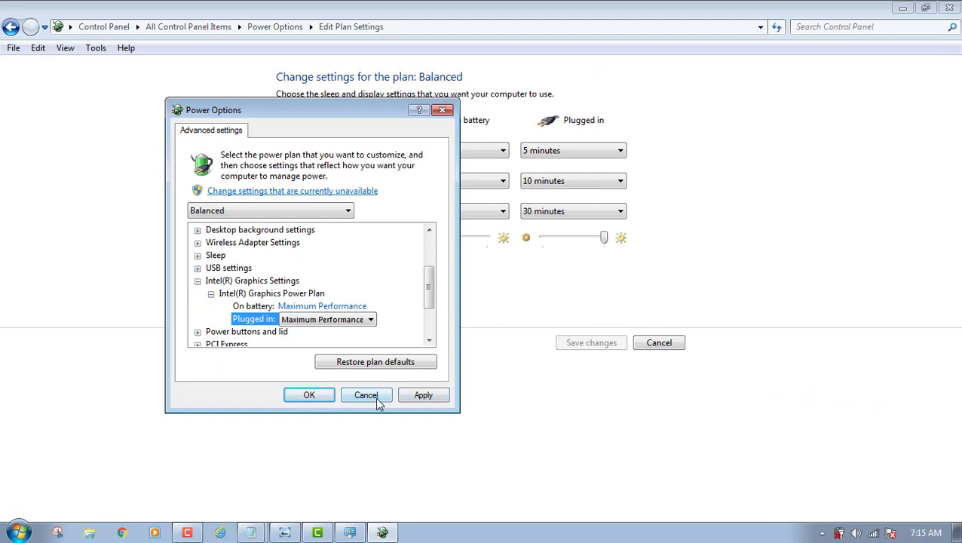
{"action": "left_click", "coordinate": [377, 400]}
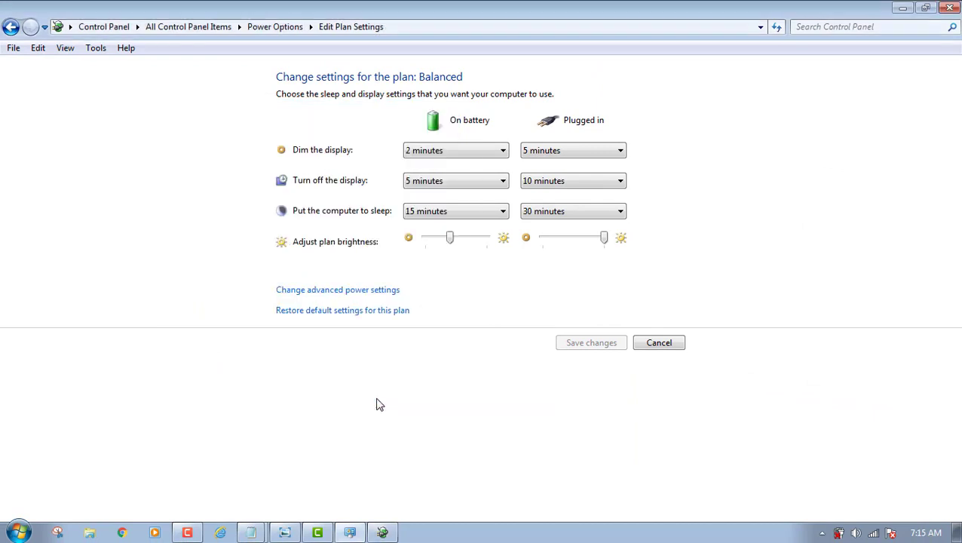
Open the High performance plan's advanced power settings, check the plan choices, and cancel without changes
{"action": "left_click", "coordinate": [9, 27]}
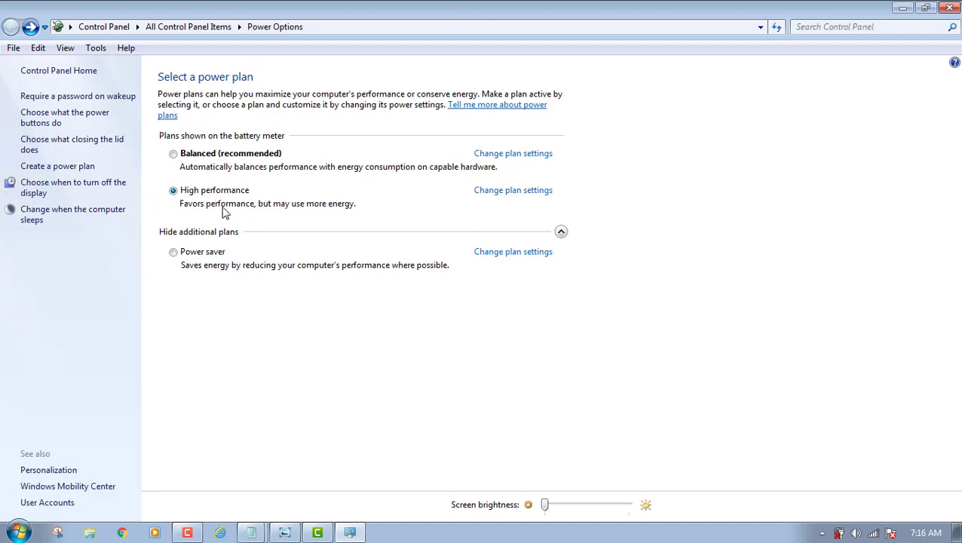
{"action": "left_click", "coordinate": [514, 193]}
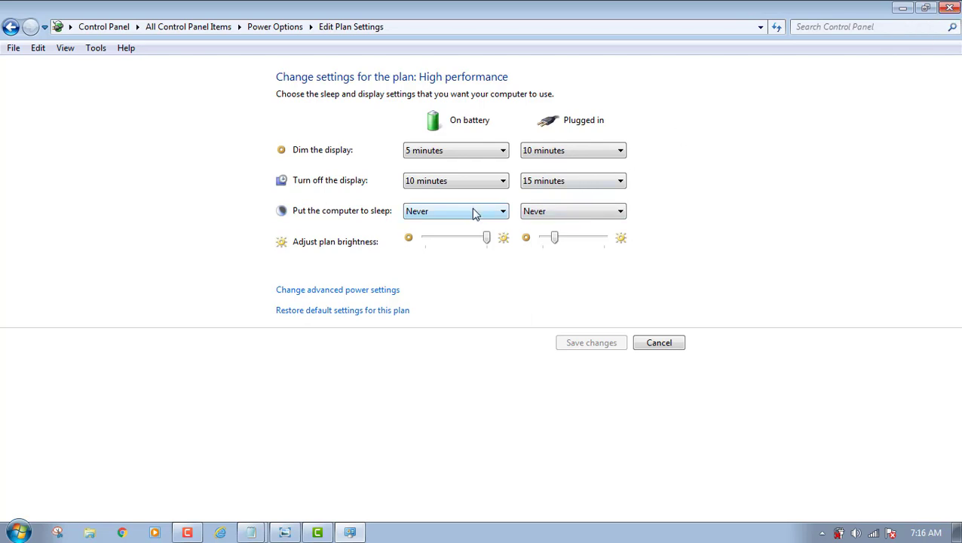
{"action": "left_click", "coordinate": [385, 297]}
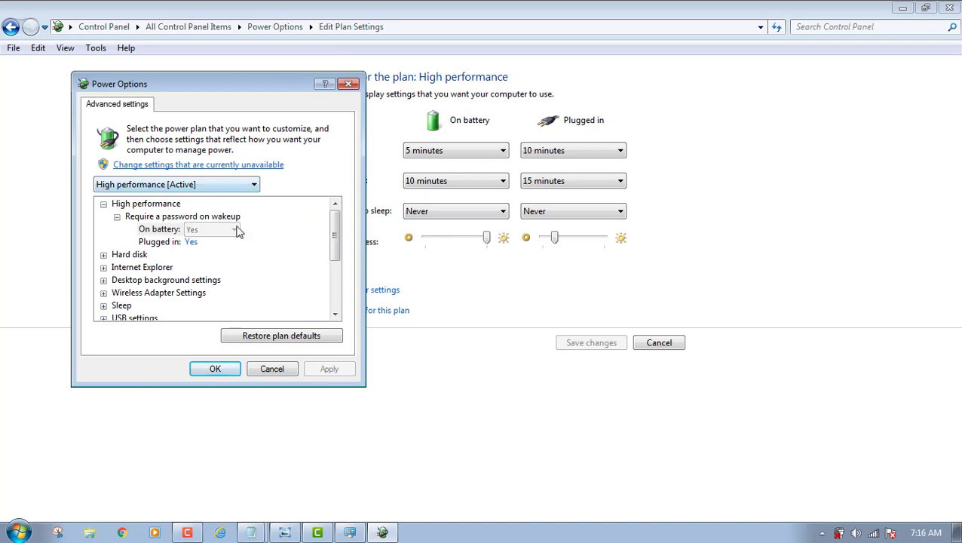
{"action": "left_click", "coordinate": [241, 187]}
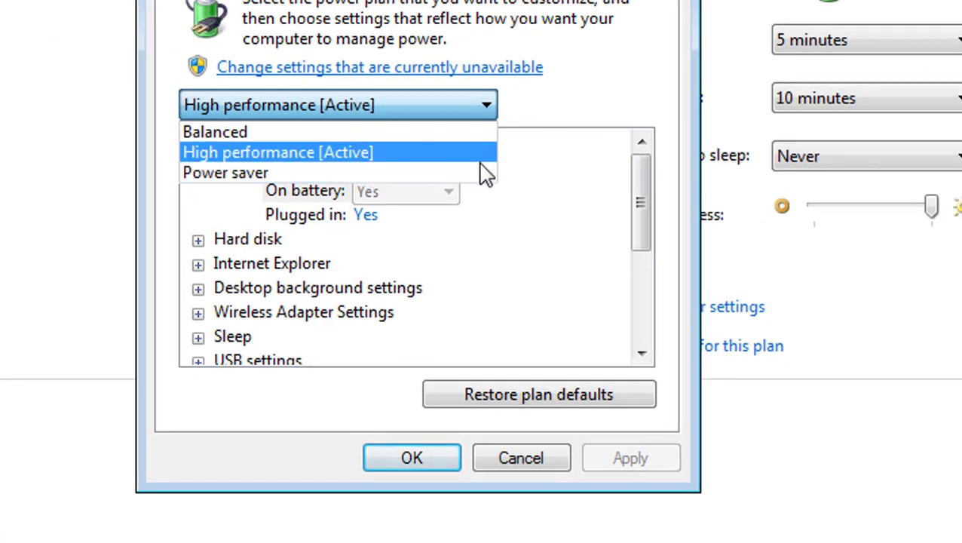
{"action": "left_click", "coordinate": [555, 193]}
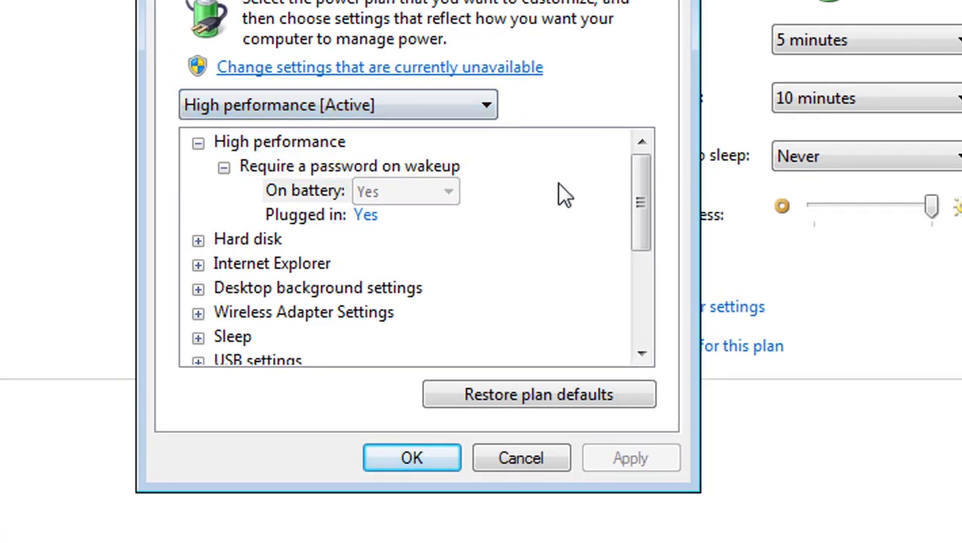
{"action": "left_click", "coordinate": [557, 461]}
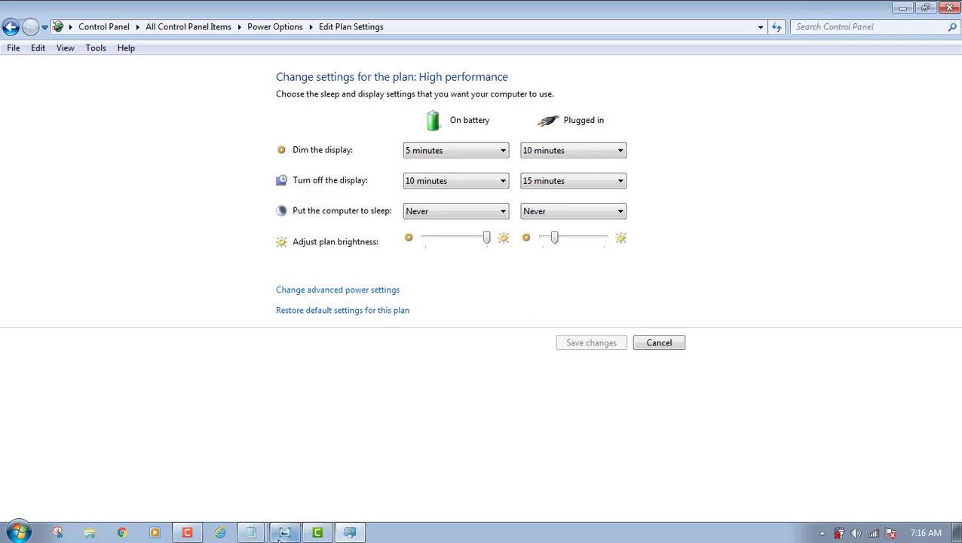
Switch to the tdr_failure.jpg error image and bring up the Notepad list of causes and fixes over it
{"action": "left_click", "coordinate": [350, 532]}
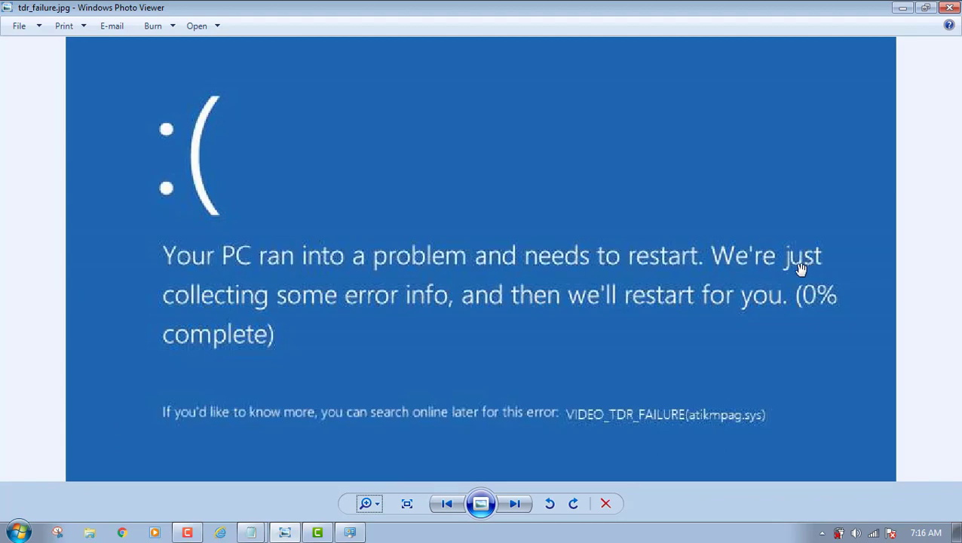
{"action": "scroll", "coordinate": [798, 269], "scroll_direction": "down", "scroll_amount": 1}
{"action": "scroll", "coordinate": [797, 269], "scroll_direction": "up", "scroll_amount": 1}
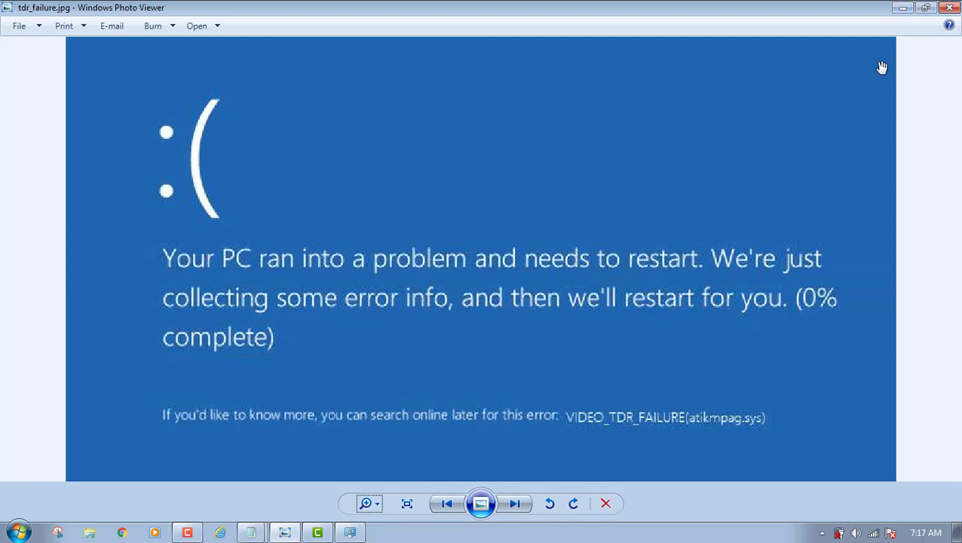
{"action": "mouse_move", "coordinate": [252, 528]}
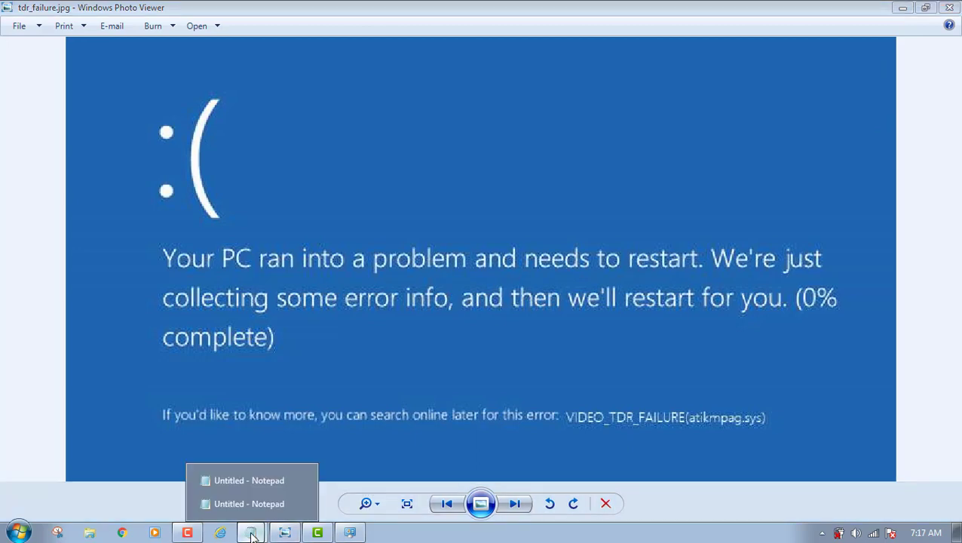
{"action": "left_click", "coordinate": [260, 505]}
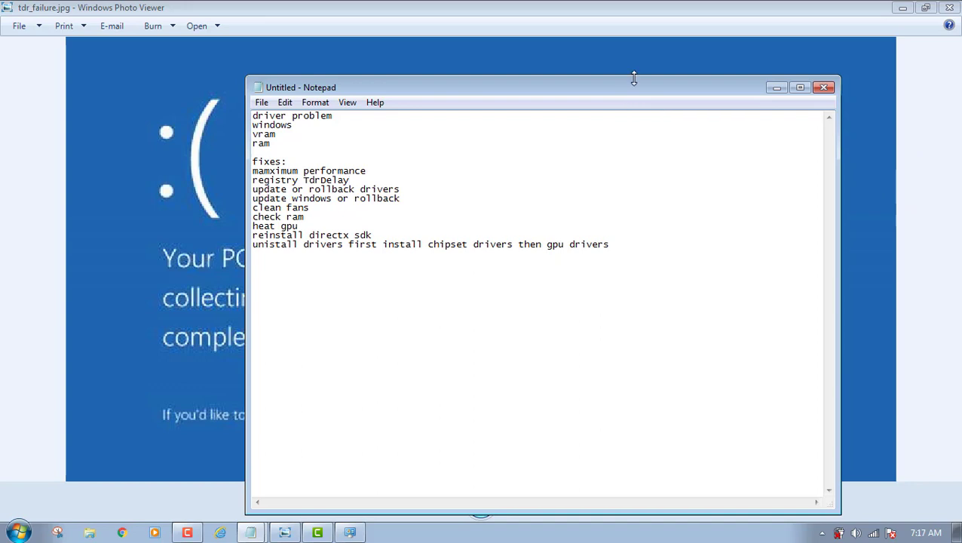
Move the fixes notes around to compare them with the error image, and minimize the notes
{"action": "left_click_drag", "start_coordinate": [636, 87], "coordinate": [659, 298]}
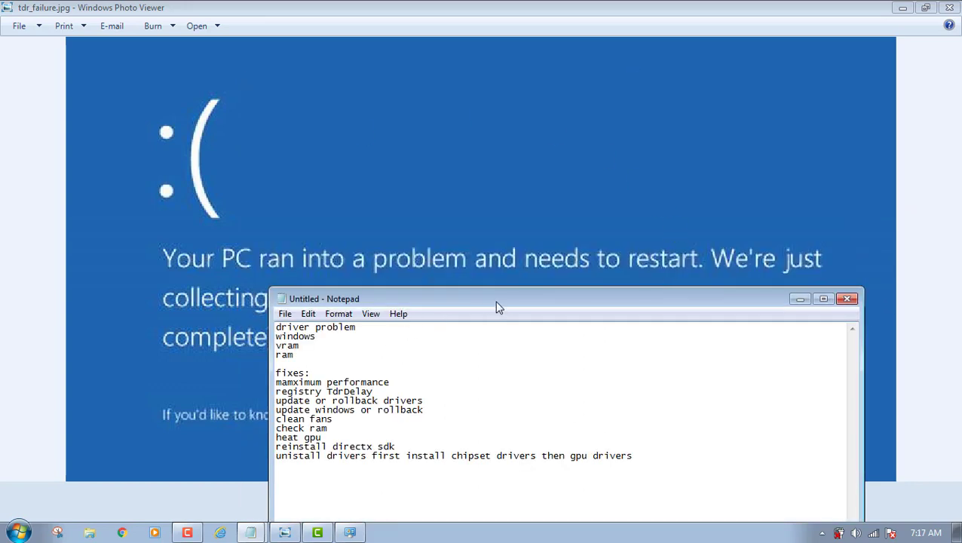
{"action": "left_click_drag", "start_coordinate": [510, 297], "coordinate": [174, 239]}
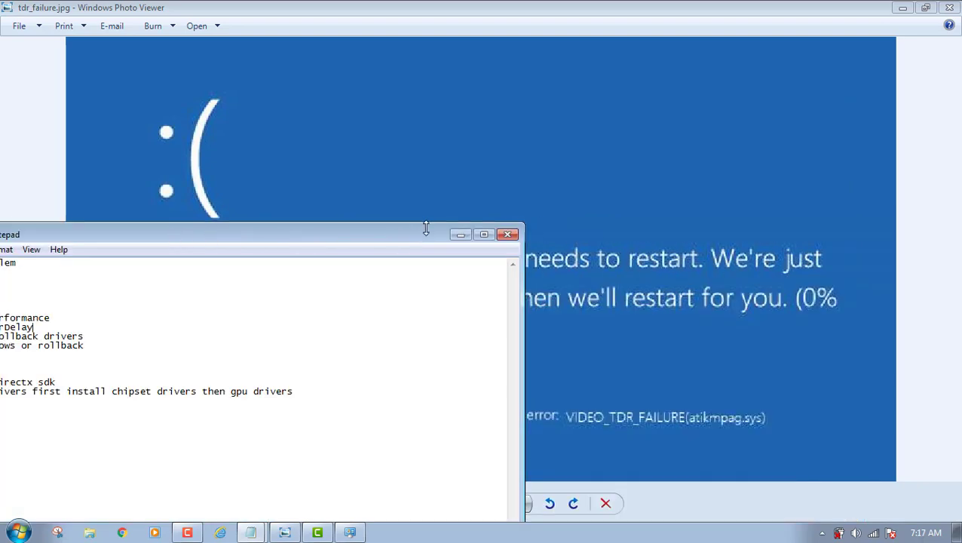
{"action": "left_click_drag", "start_coordinate": [426, 229], "coordinate": [294, 295]}
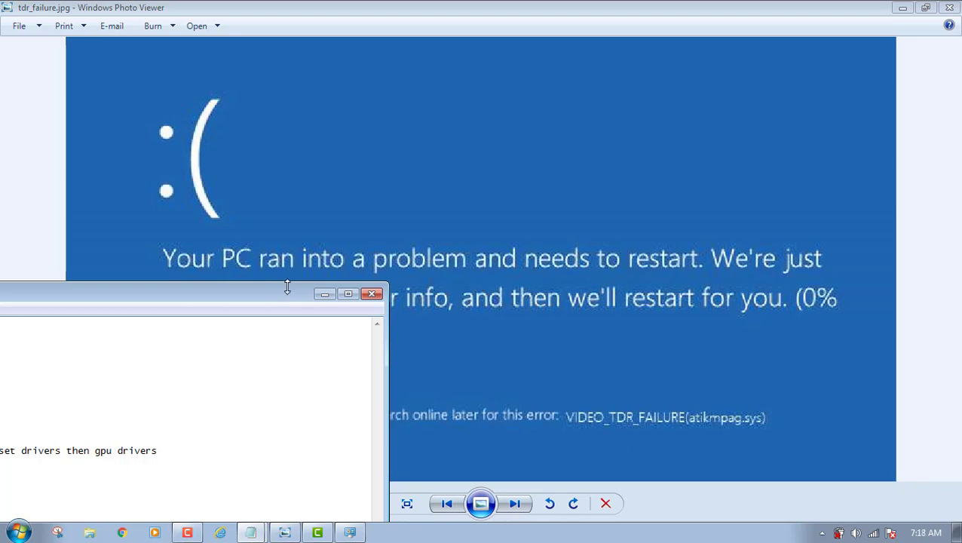
{"action": "left_click_drag", "start_coordinate": [258, 296], "coordinate": [636, 124]}
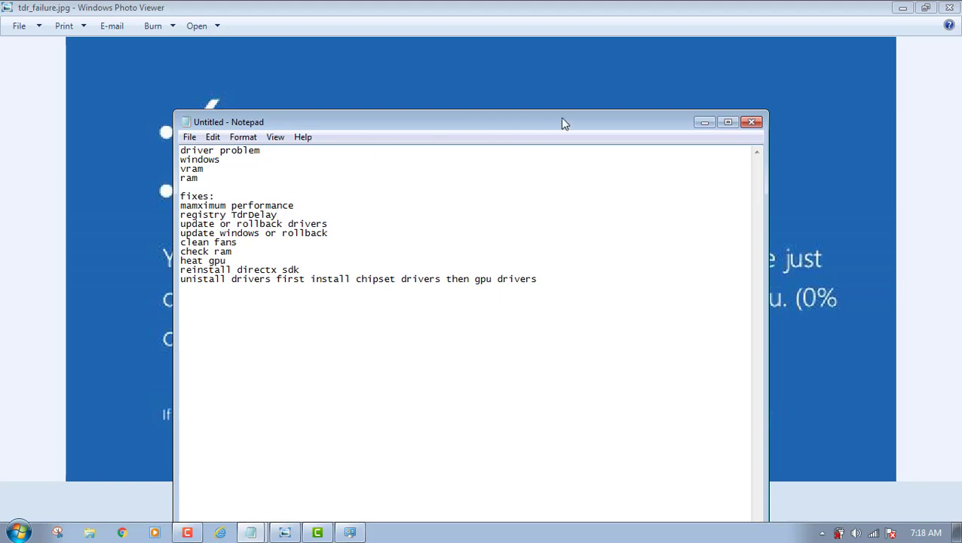
{"action": "left_click_drag", "start_coordinate": [562, 122], "coordinate": [549, 323]}
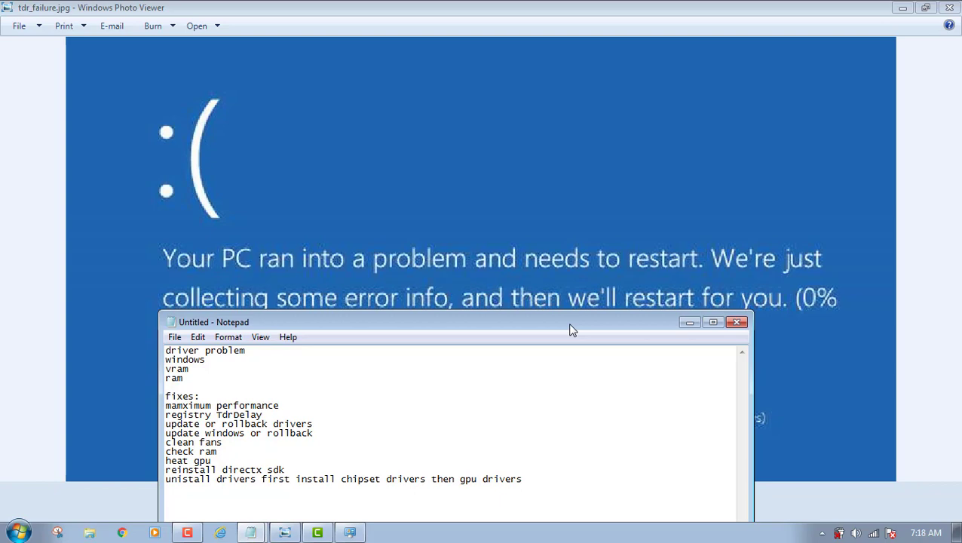
{"action": "left_click_drag", "start_coordinate": [570, 329], "coordinate": [419, 352]}
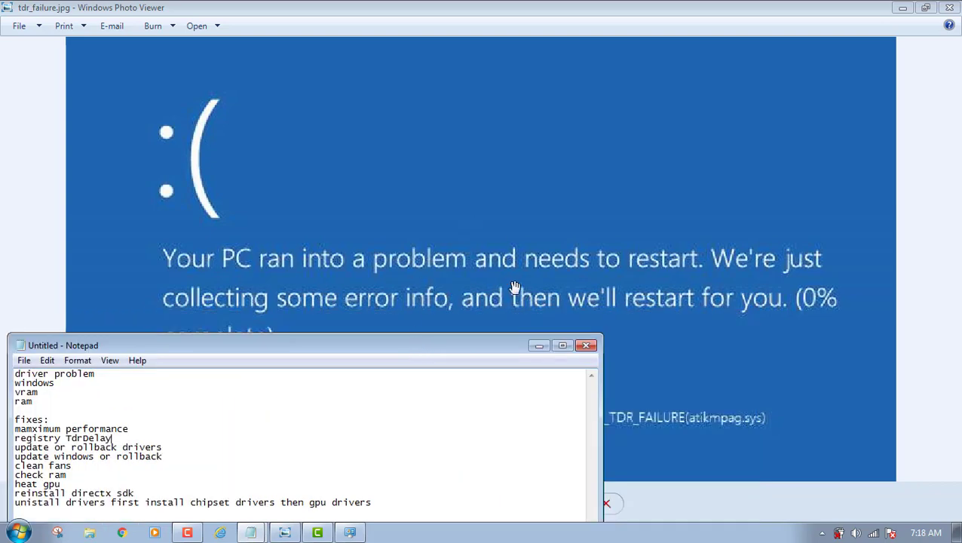
{"action": "left_click", "coordinate": [539, 345]}
{"action": "scroll", "coordinate": [858, 311], "scroll_direction": "up", "scroll_amount": 1}
{"action": "scroll", "coordinate": [860, 313], "scroll_direction": "down", "scroll_amount": 2}
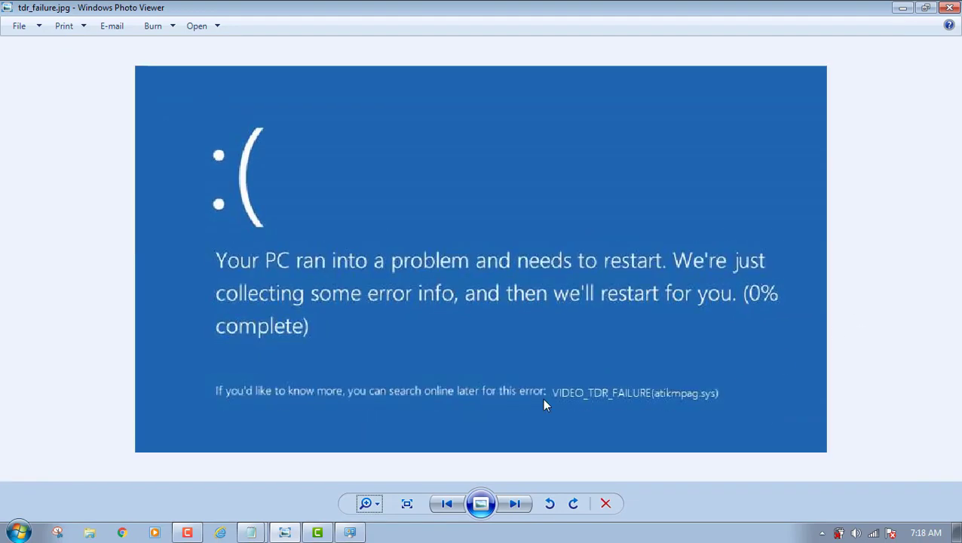
{"action": "scroll", "coordinate": [600, 404], "scroll_direction": "up", "scroll_amount": 1}
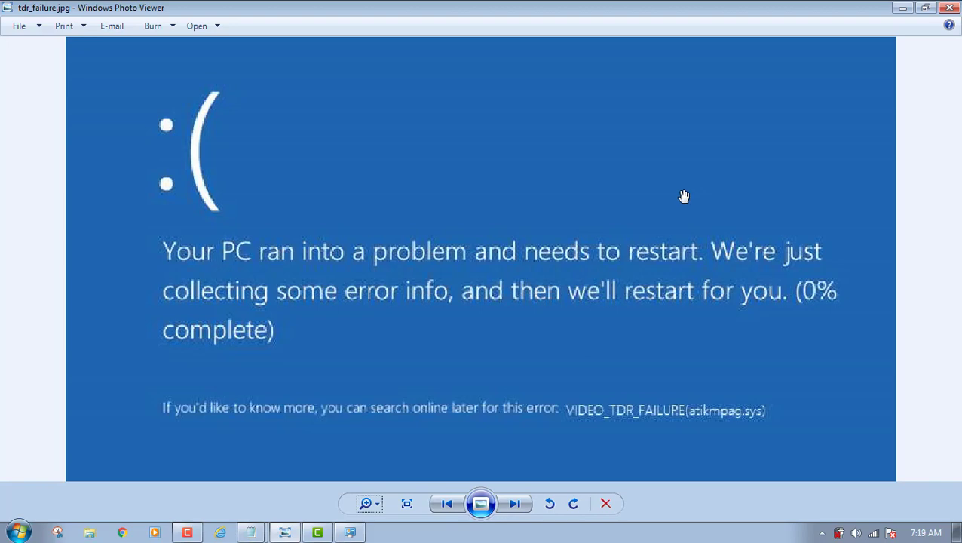
{"action": "scroll", "coordinate": [680, 198], "scroll_direction": "down", "scroll_amount": 1}
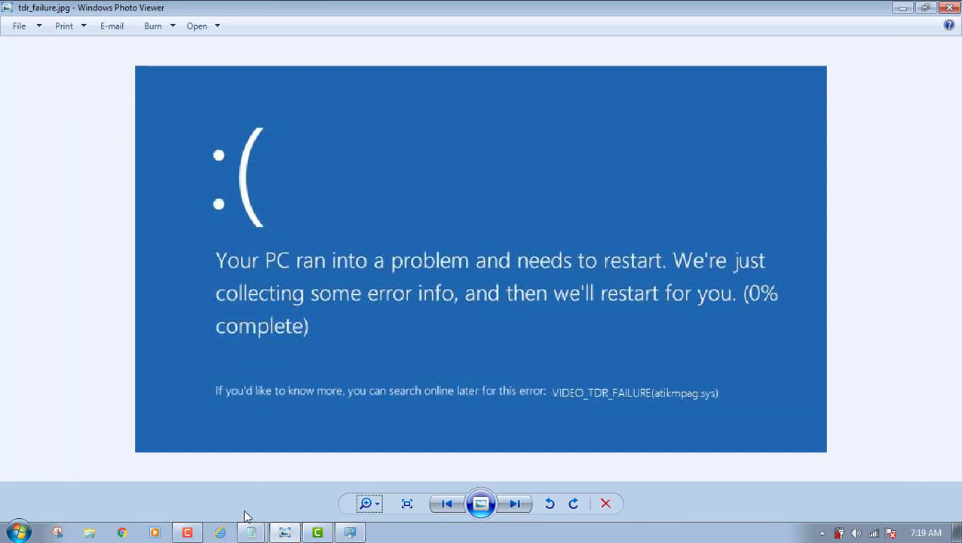
Review the Notepad notes listing the driver .sys files and the fixes, and minimize both notes windows
{"action": "mouse_move", "coordinate": [250, 531]}
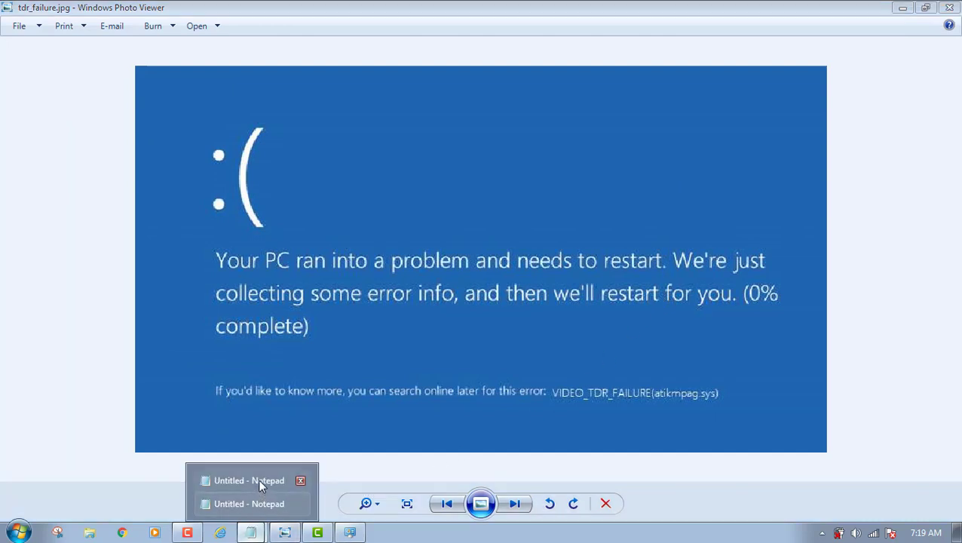
{"action": "left_click", "coordinate": [258, 480]}
{"action": "left_click", "coordinate": [248, 531]}
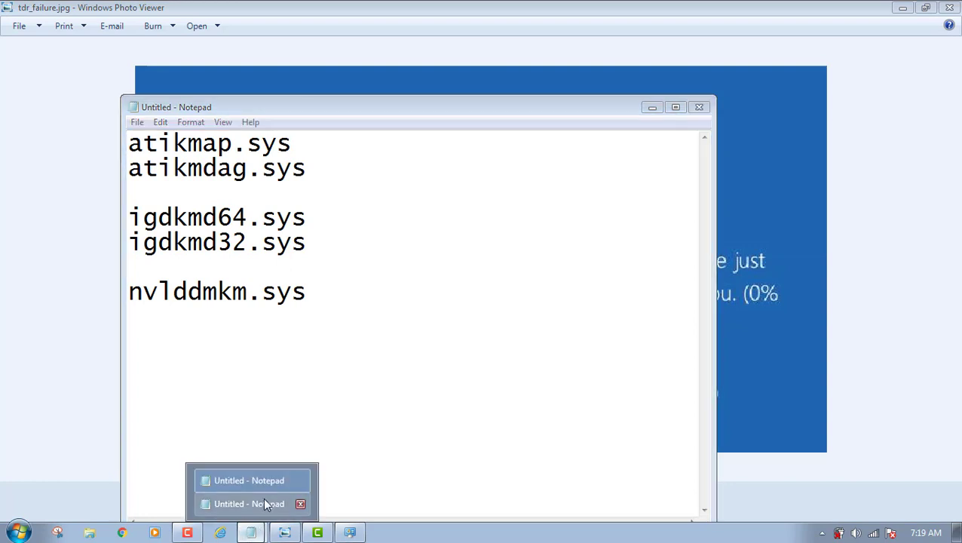
{"action": "left_click", "coordinate": [263, 501]}
{"action": "left_click_drag", "start_coordinate": [317, 347], "coordinate": [623, 115]}
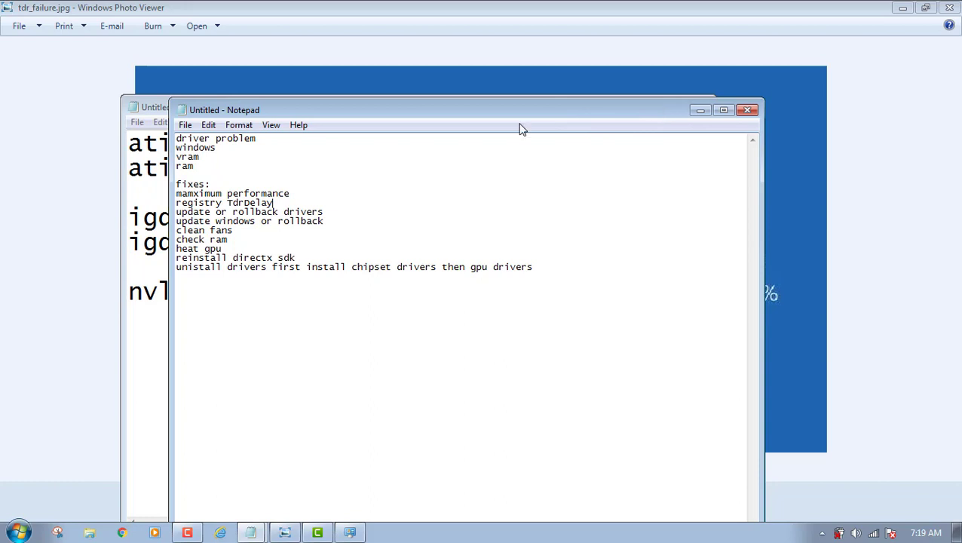
{"action": "left_click", "coordinate": [706, 110]}
{"action": "left_click", "coordinate": [656, 107]}
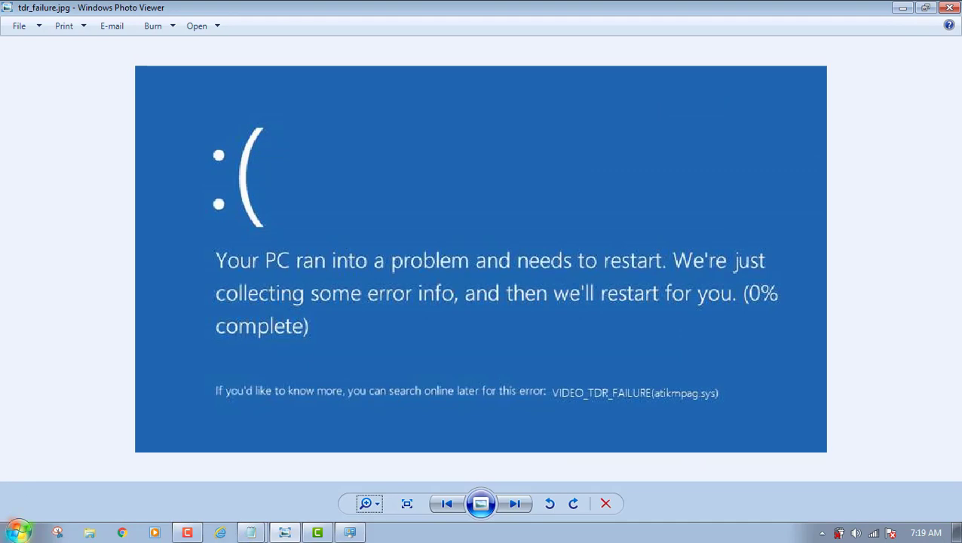
Minimize the error image and power plan windows, and launch Registry Editor by running regedit
{"action": "left_click", "coordinate": [904, 8]}
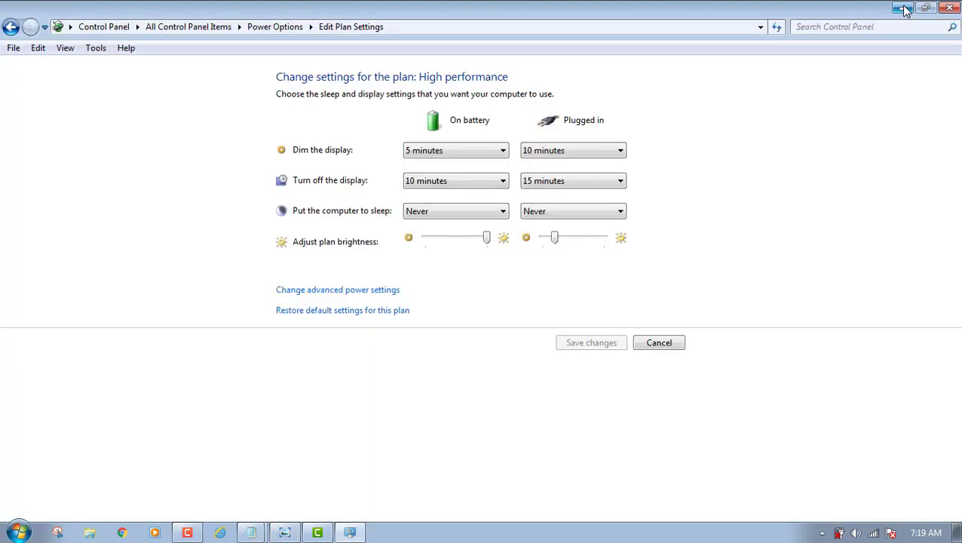
{"action": "left_click", "coordinate": [904, 9]}
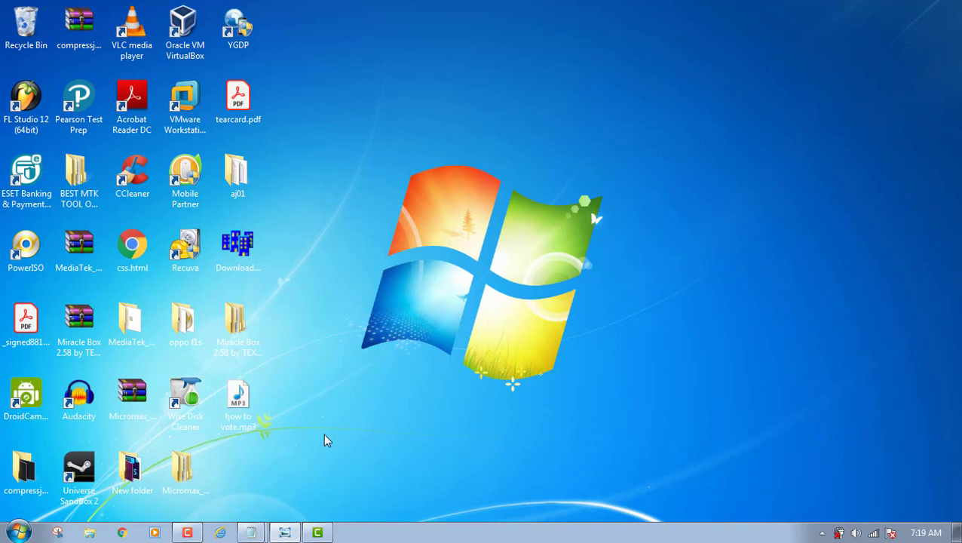
{"action": "key", "text": "super+r"}
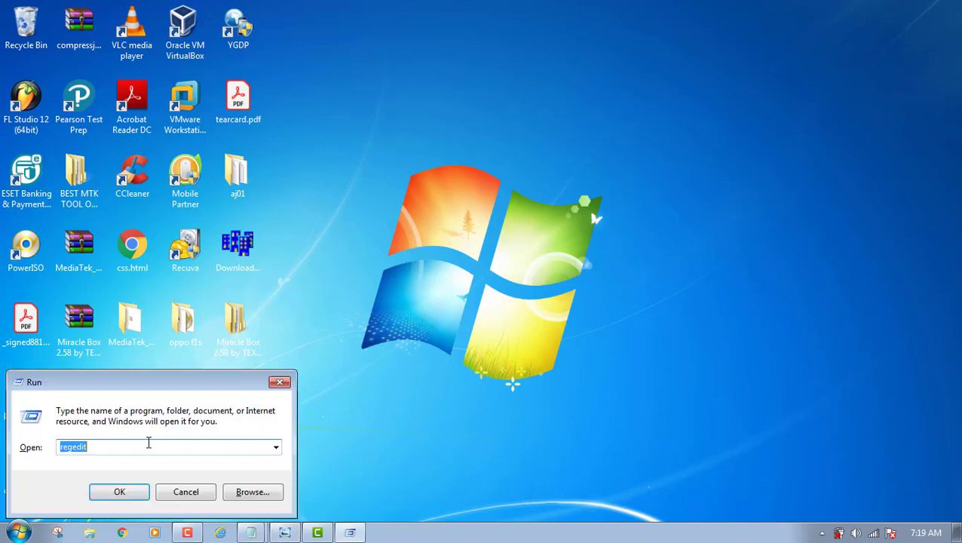
{"action": "key", "text": "BackSpace"}
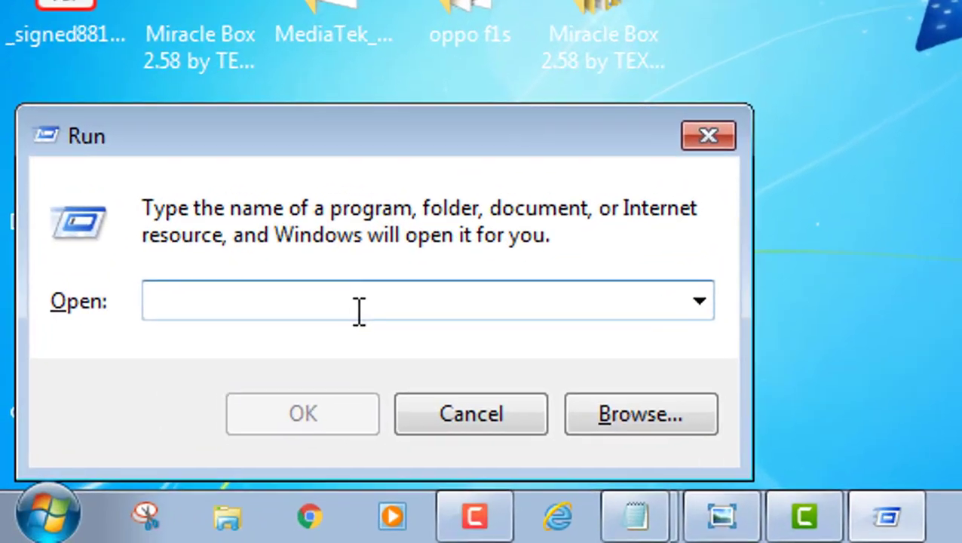
{"action": "type", "text": "rege"}
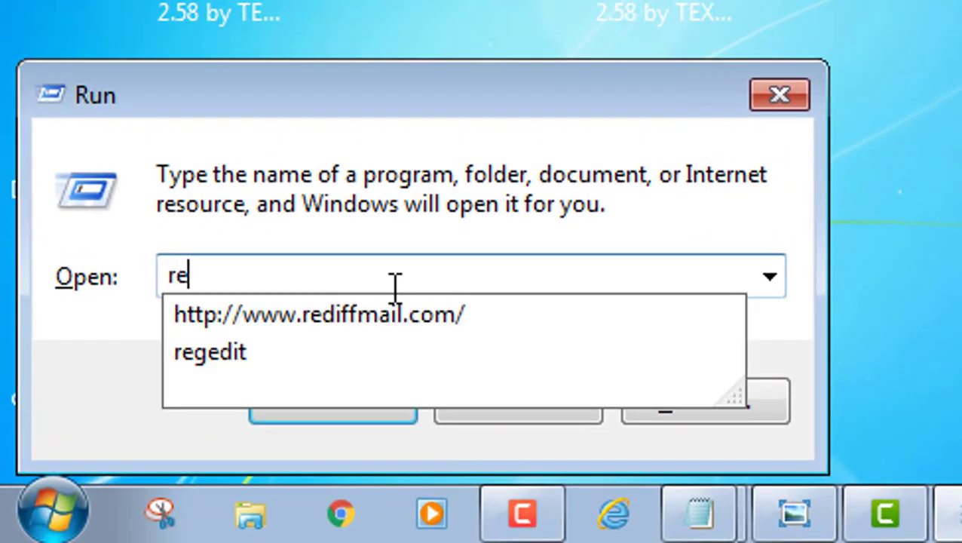
{"action": "type", "text": "dit"}
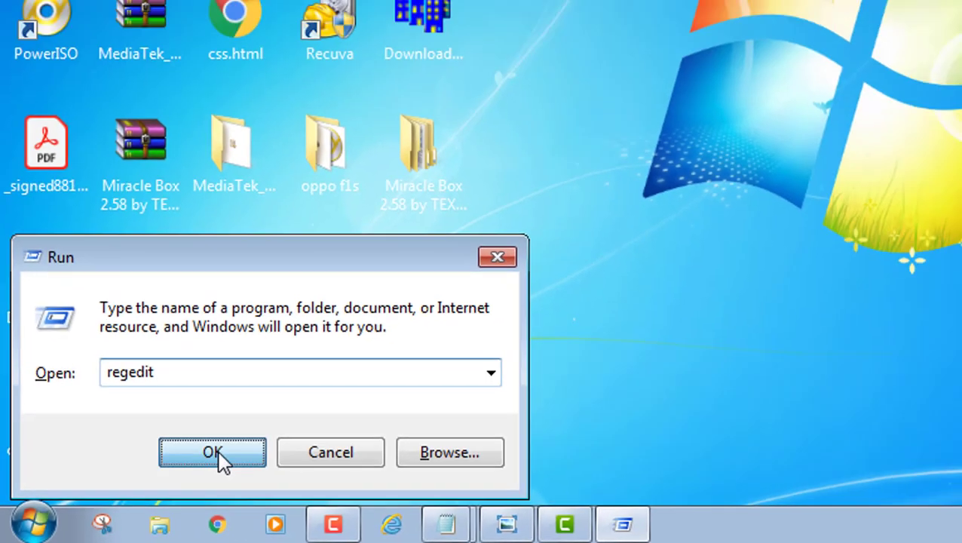
{"action": "left_click", "coordinate": [340, 405]}
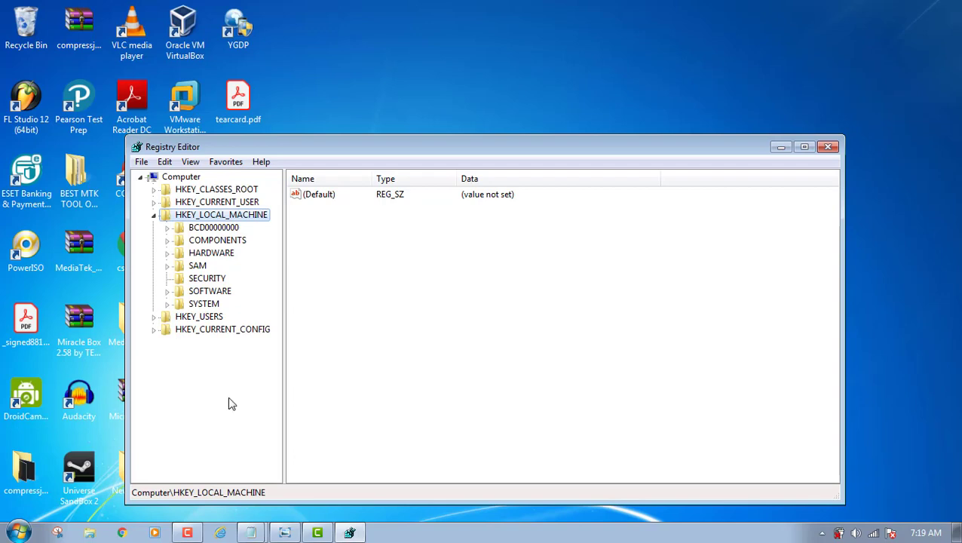
Open the registry key HKEY_LOCAL_MACHINE\SYSTEM\CurrentControlSet\Control\GraphicsDrivers
{"action": "left_click", "coordinate": [154, 216]}
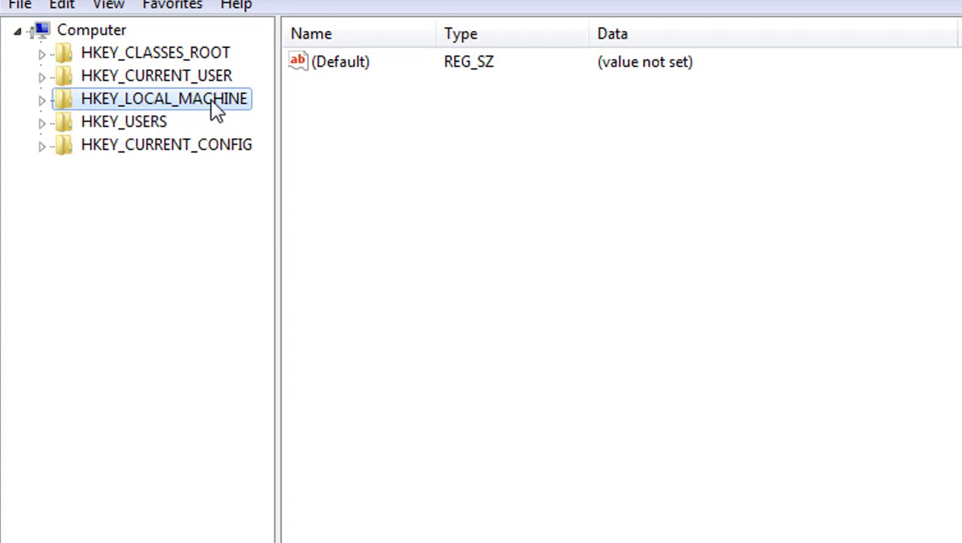
{"action": "left_click", "coordinate": [42, 101]}
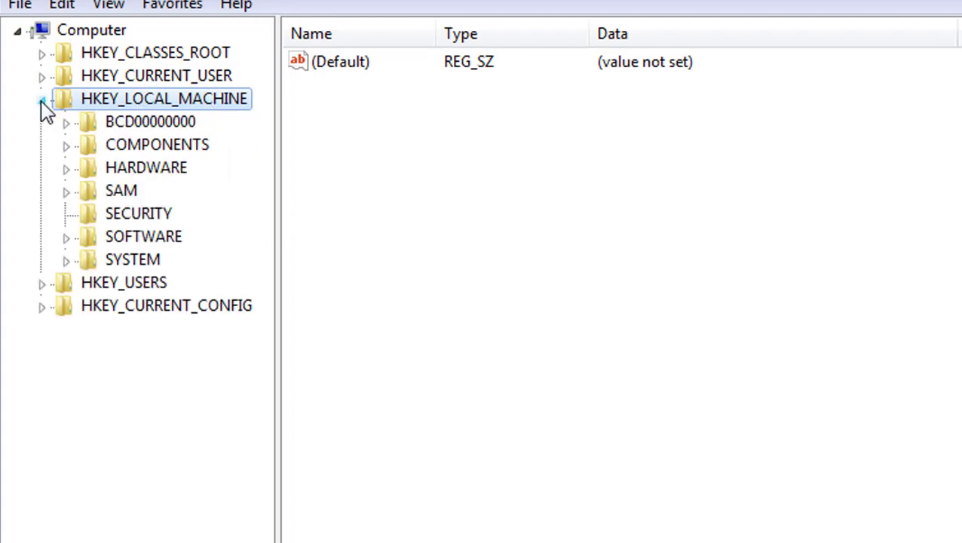
{"action": "left_click", "coordinate": [65, 261]}
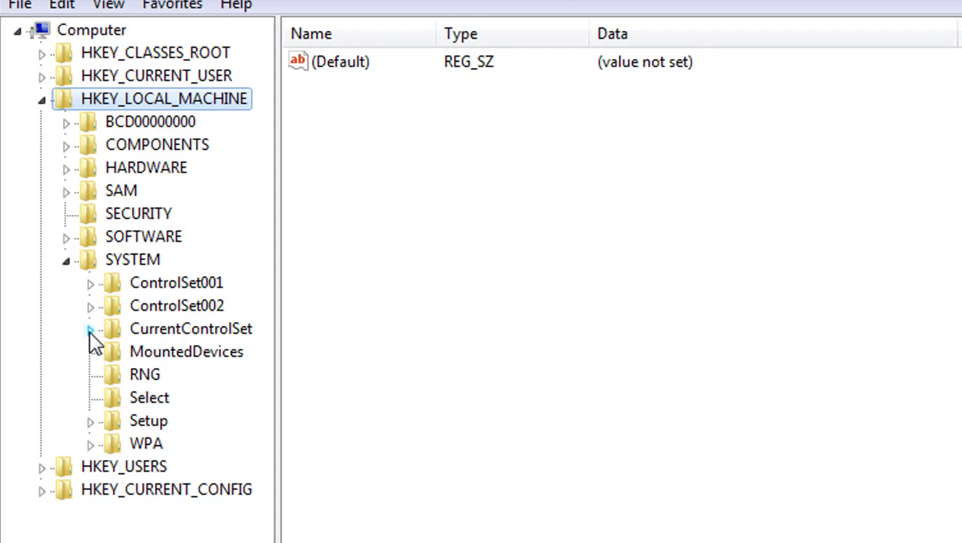
{"action": "left_click", "coordinate": [90, 330]}
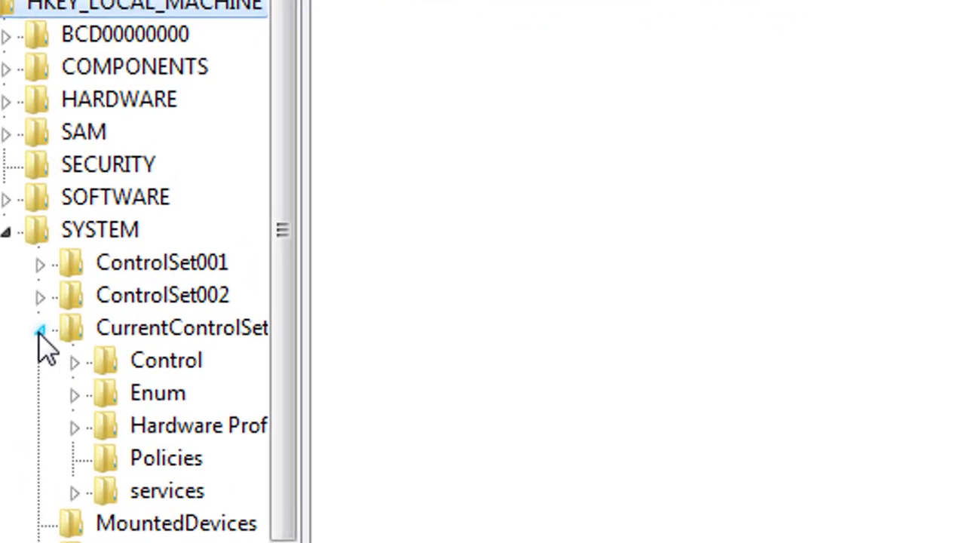
{"action": "left_click", "coordinate": [73, 363]}
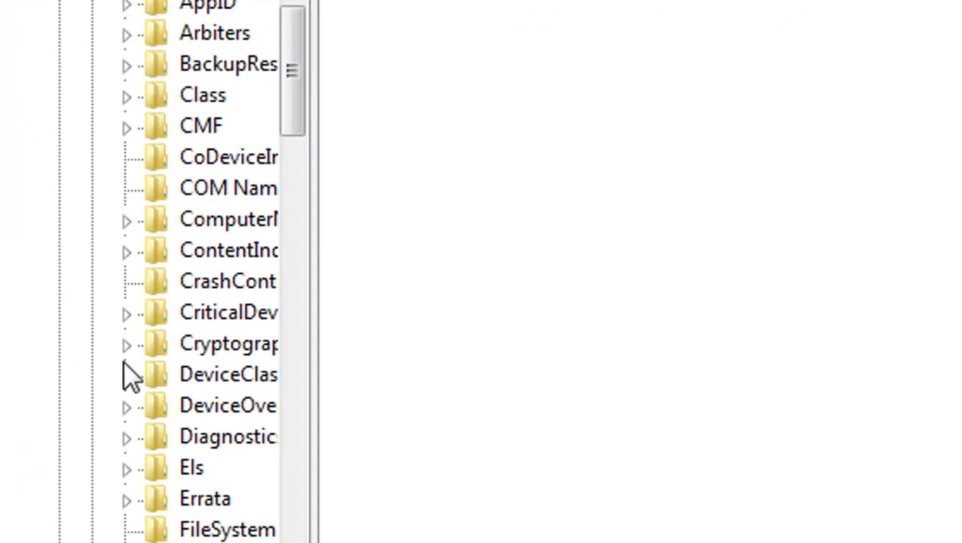
{"action": "left_click_drag", "start_coordinate": [187, 530], "coordinate": [228, 528]}
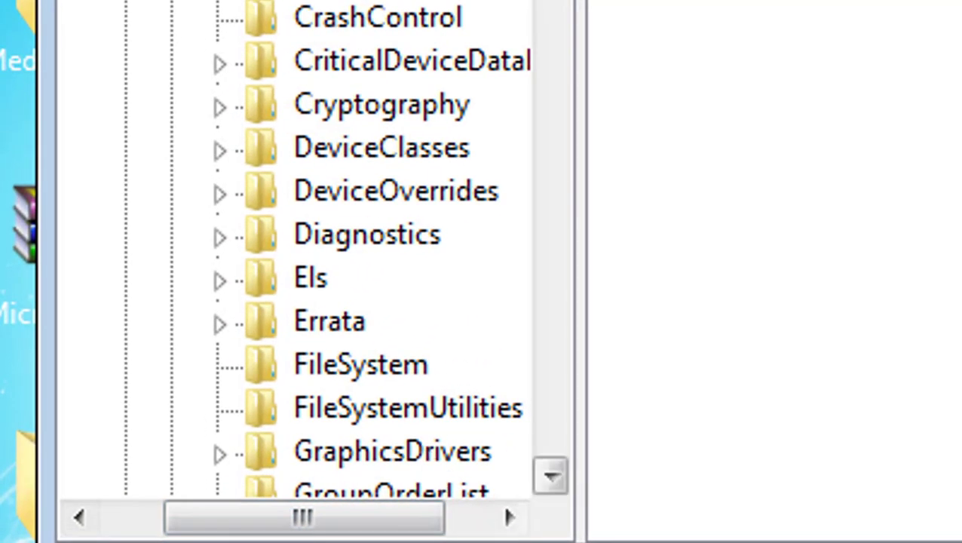
{"action": "scroll", "coordinate": [552, 476], "scroll_direction": "down", "scroll_amount": 2}
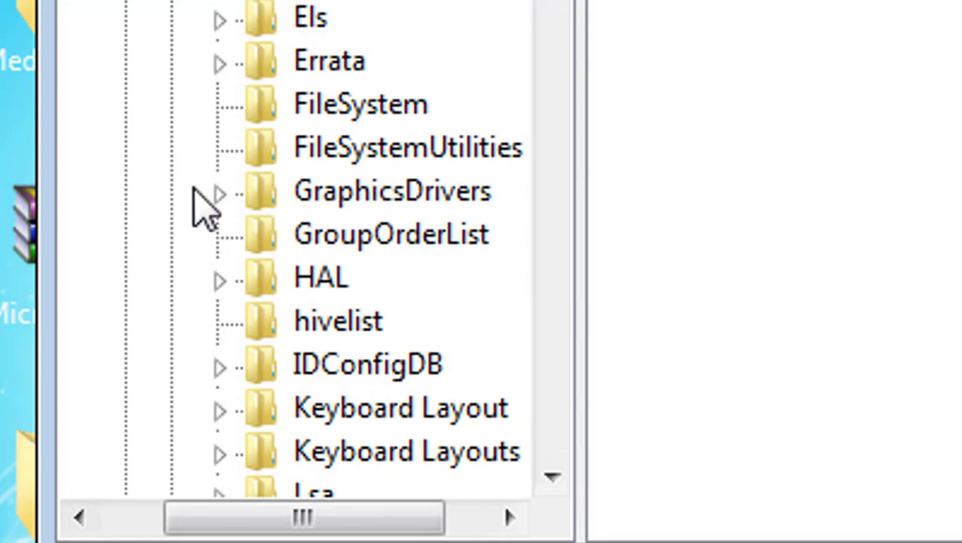
{"action": "left_click", "coordinate": [422, 198]}
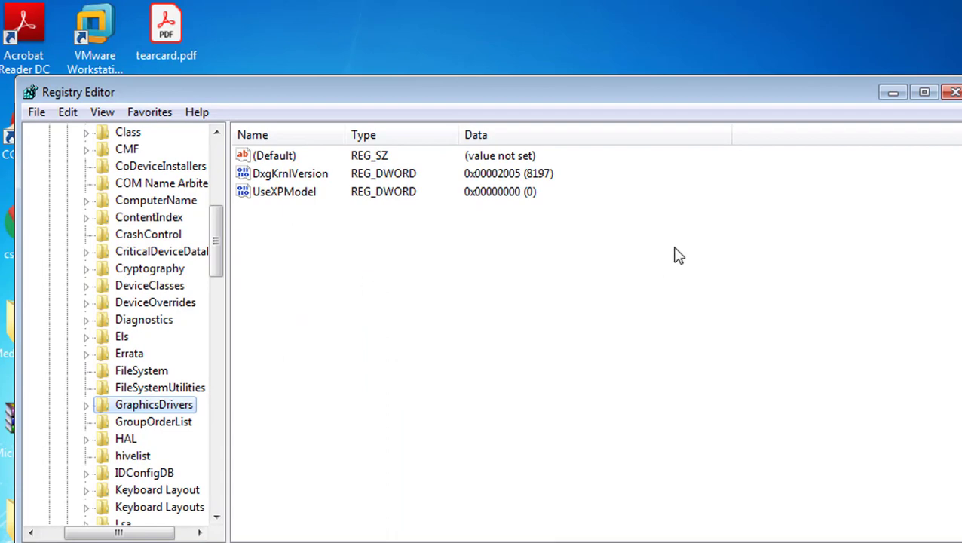
Create a new QWORD (64-bit) value named TdrDelay in the GraphicsDrivers key
{"action": "left_click", "coordinate": [352, 251]}
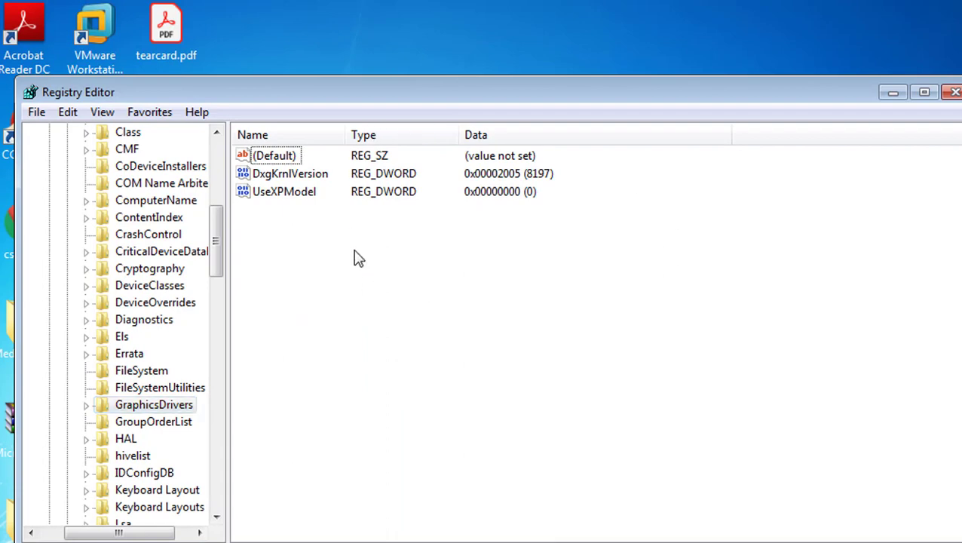
{"action": "right_click", "coordinate": [320, 280]}
{"action": "mouse_move", "coordinate": [382, 302]}
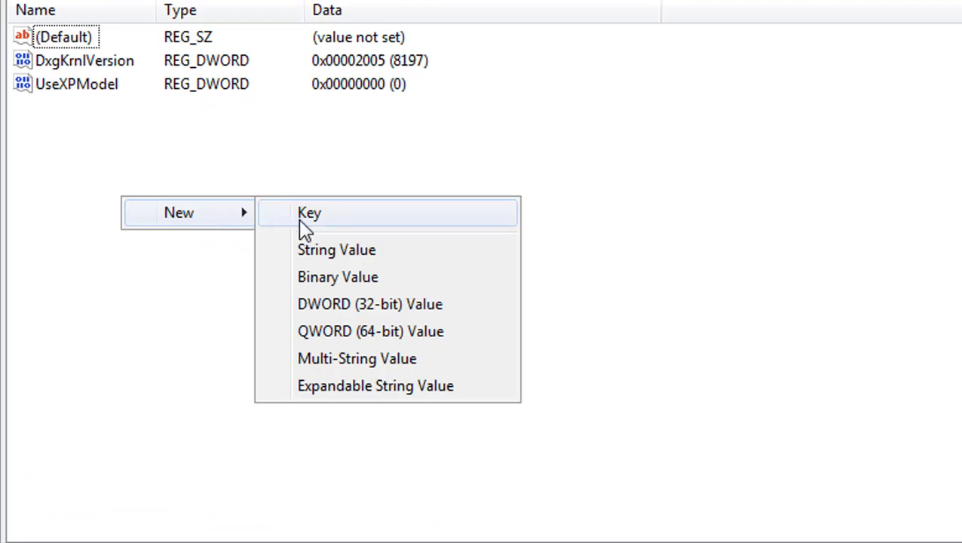
{"action": "left_click", "coordinate": [368, 338]}
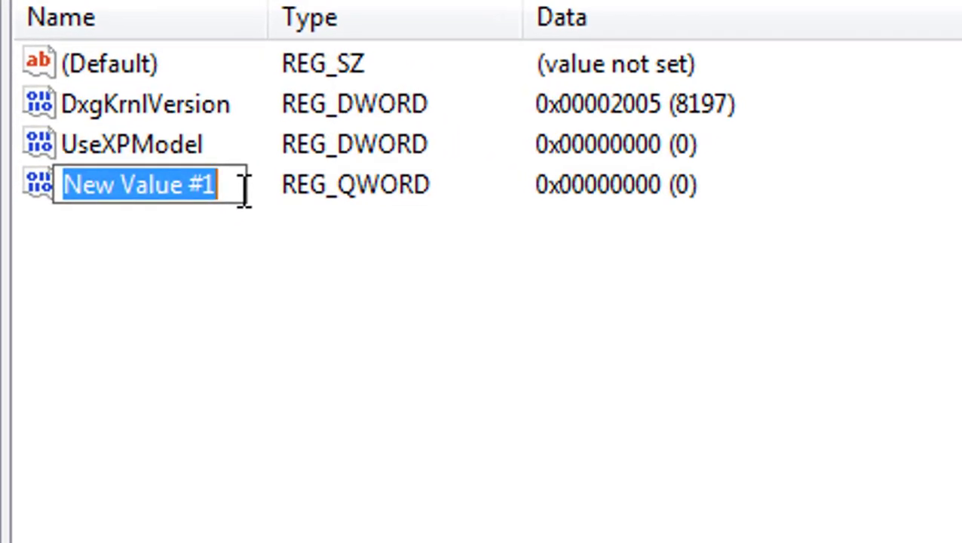
{"action": "type", "text": "T"}
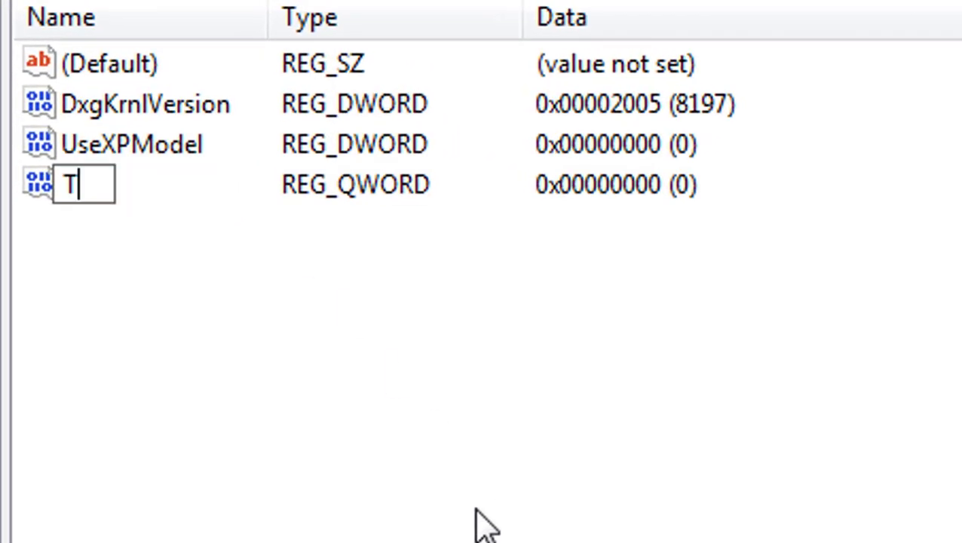
{"action": "type", "text": "dr"}
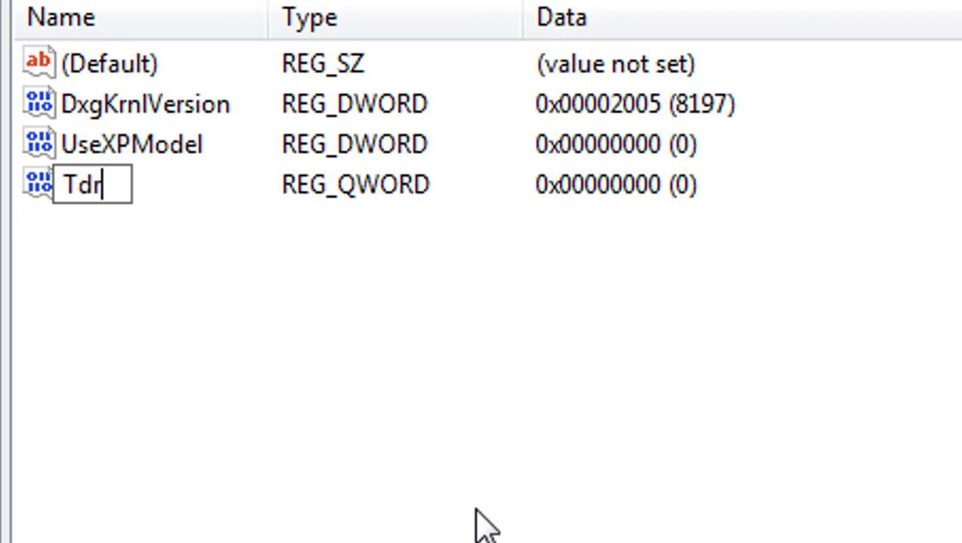
{"action": "type", "text": "De"}
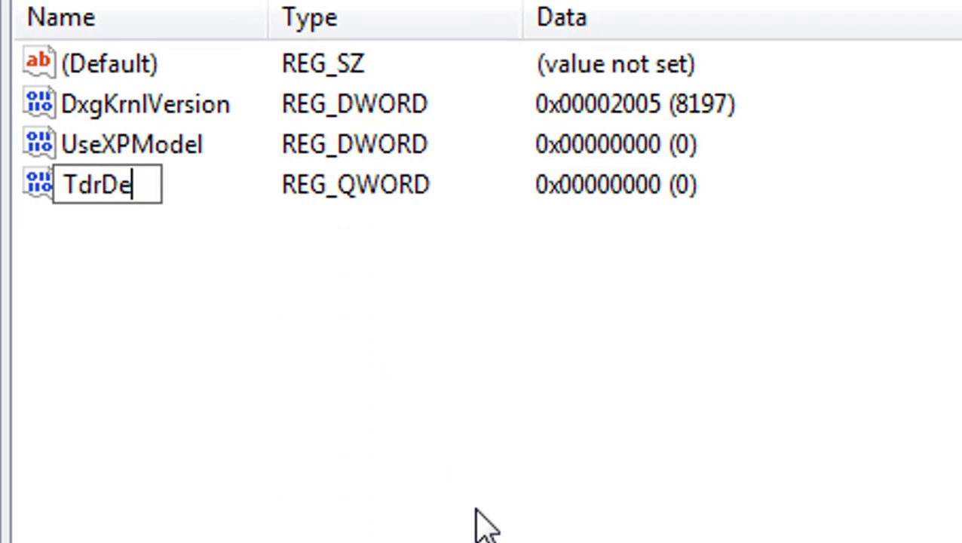
{"action": "type", "text": "lay"}
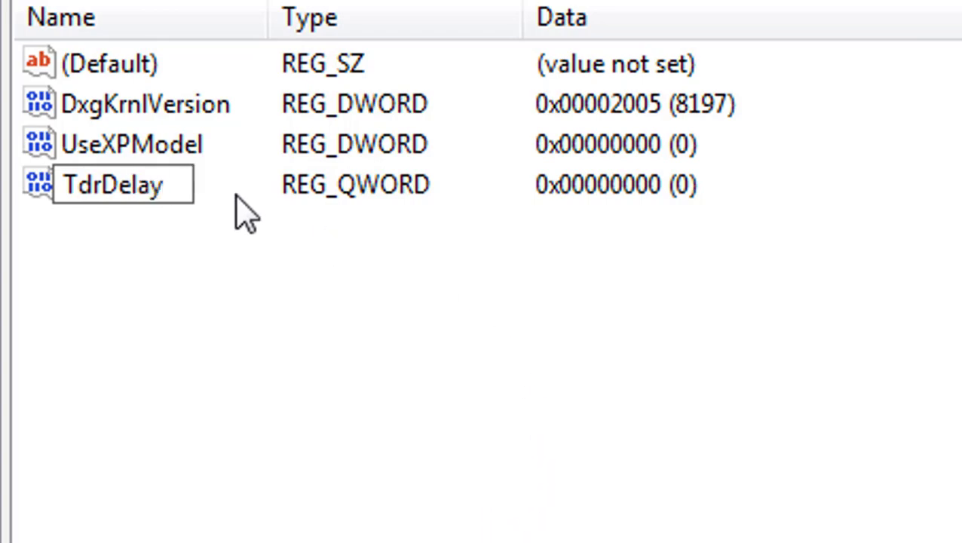
{"action": "key", "text": "Return"}
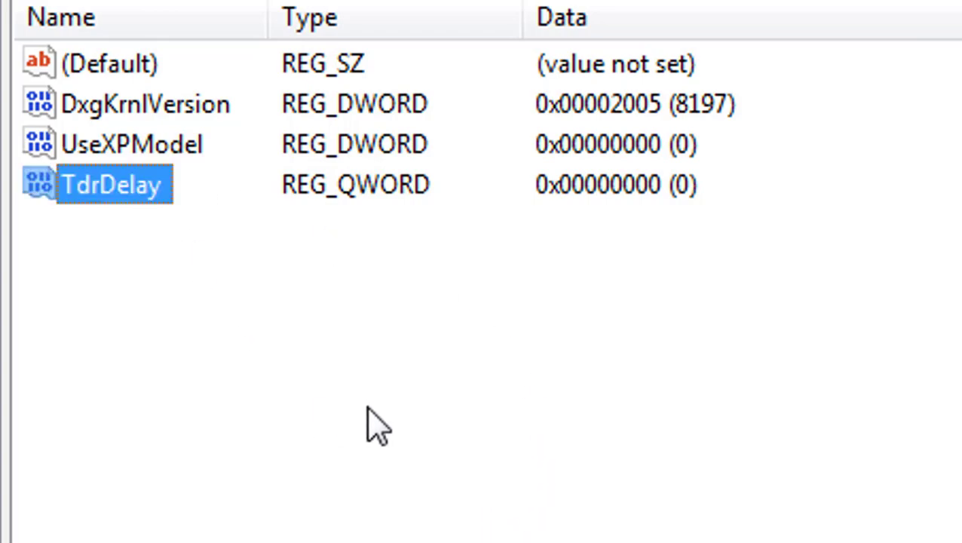
{"action": "left_click", "coordinate": [375, 423]}
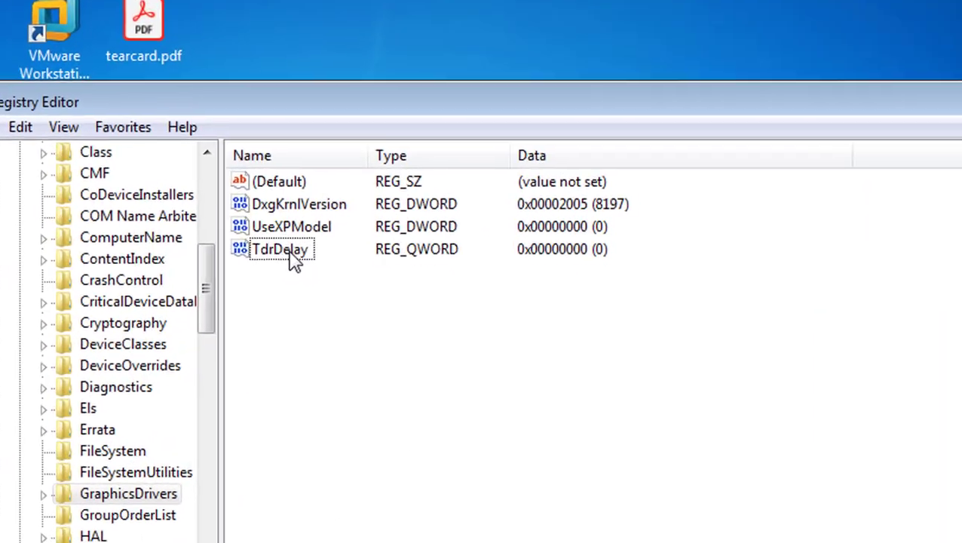
Set the TdrDelay value data to 10 in hexadecimal base
{"action": "right_click", "coordinate": [304, 232]}
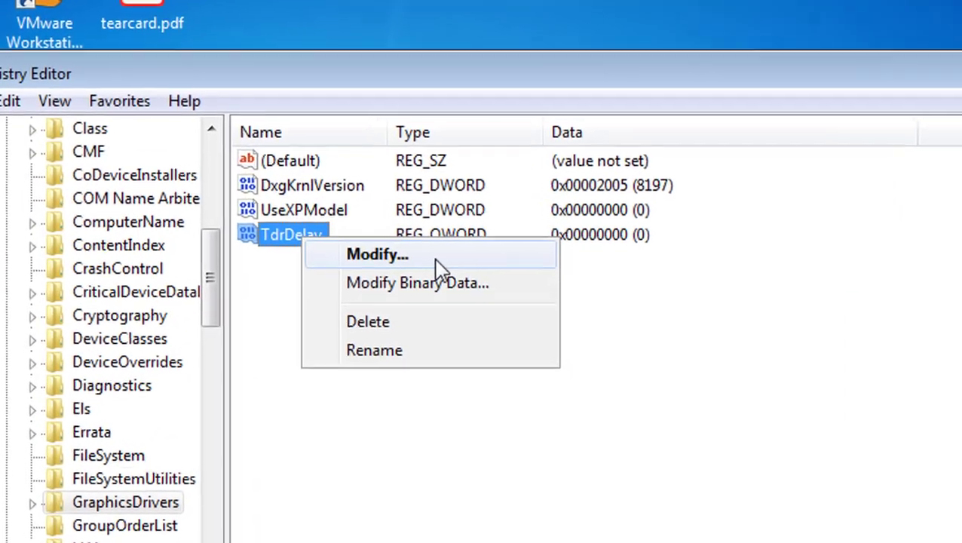
{"action": "left_click", "coordinate": [414, 274]}
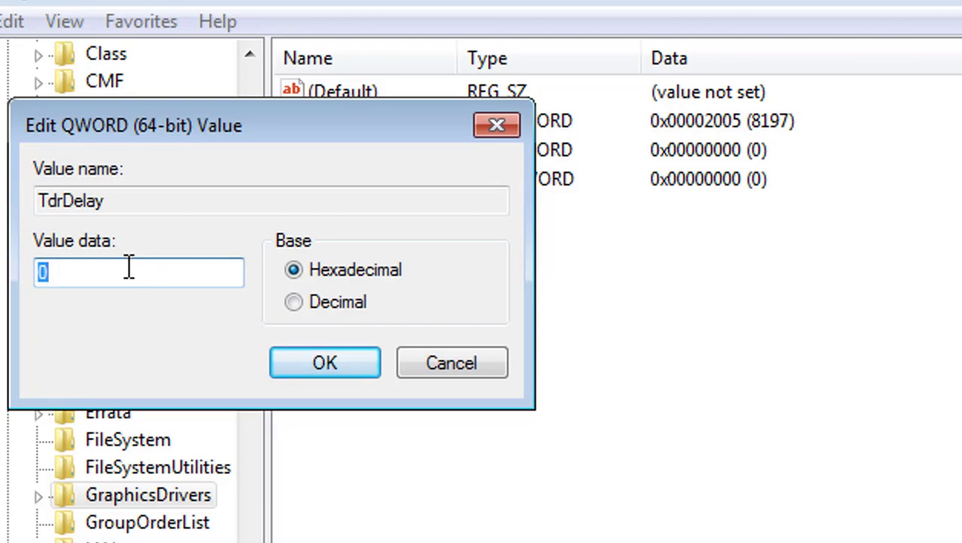
{"action": "type", "text": "10"}
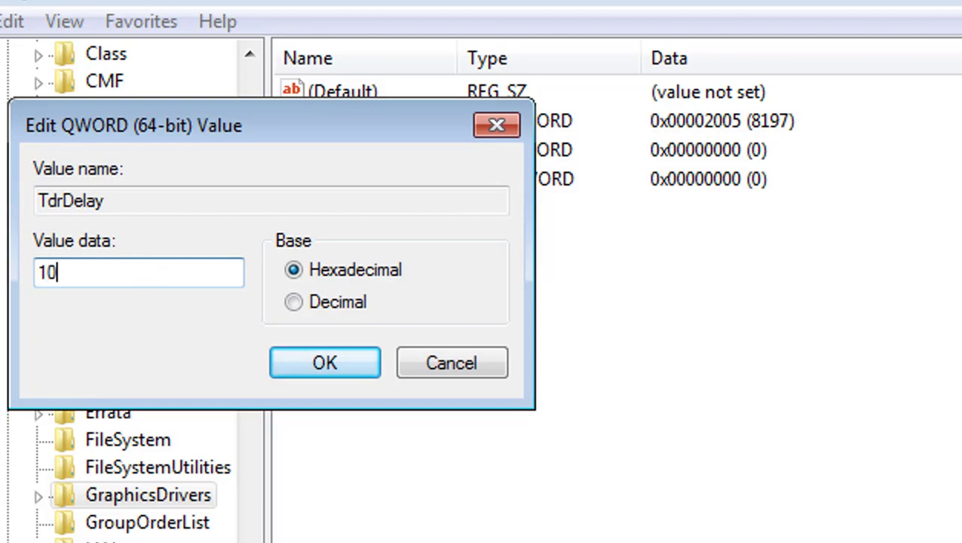
{"action": "left_click", "coordinate": [335, 361]}
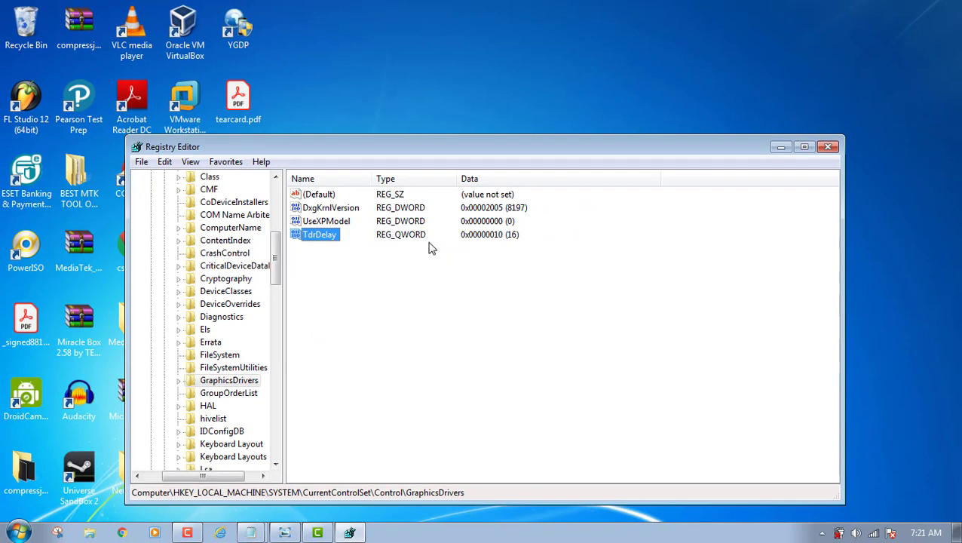
Reopen the TdrDelay value to review its name, value data and base, and close it with the data kept
{"action": "left_click_drag", "start_coordinate": [337, 149], "coordinate": [389, 124]}
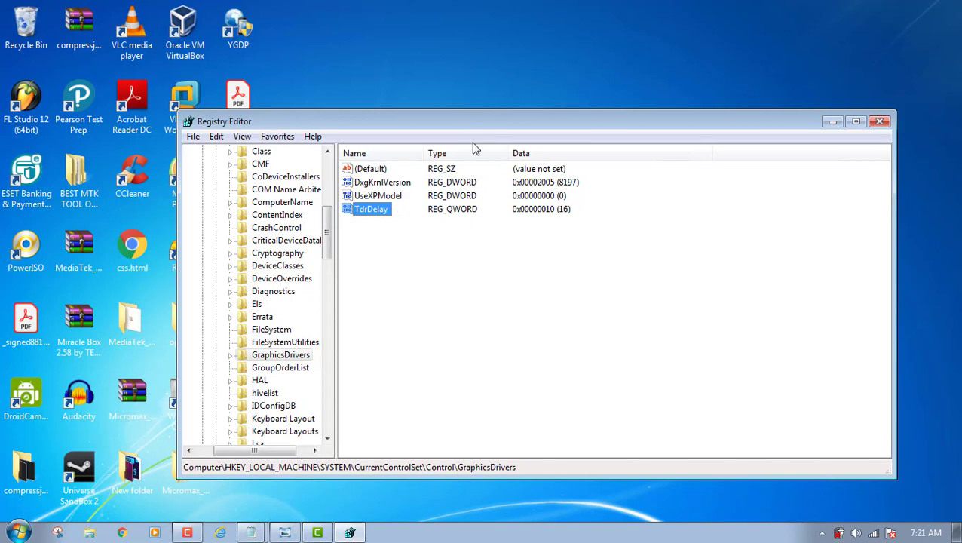
{"action": "left_click_drag", "start_coordinate": [481, 121], "coordinate": [413, 141]}
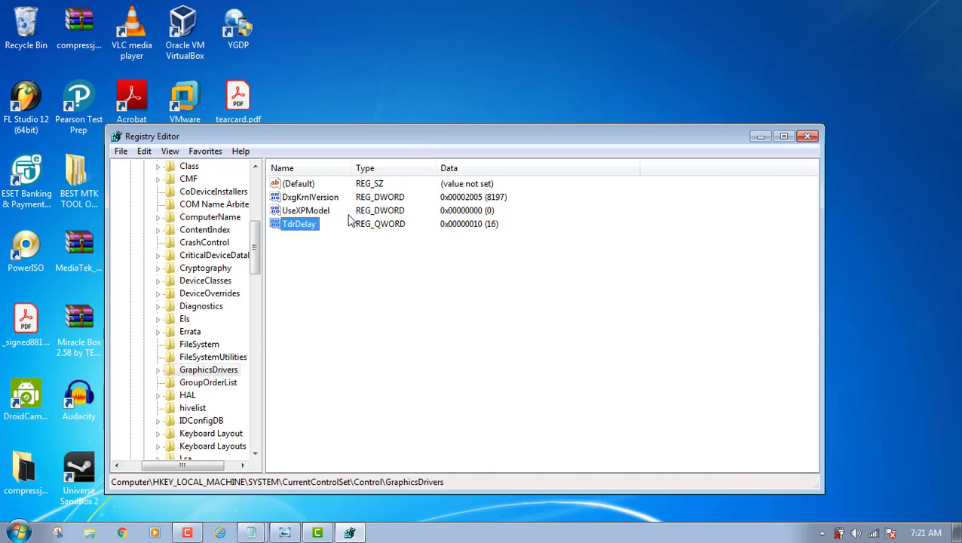
{"action": "right_click", "coordinate": [305, 227]}
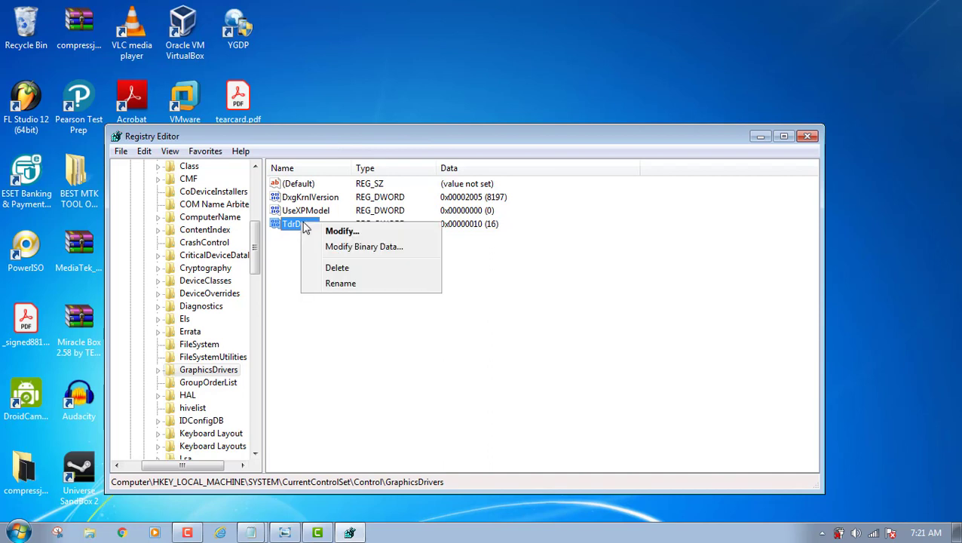
{"action": "left_click", "coordinate": [318, 235]}
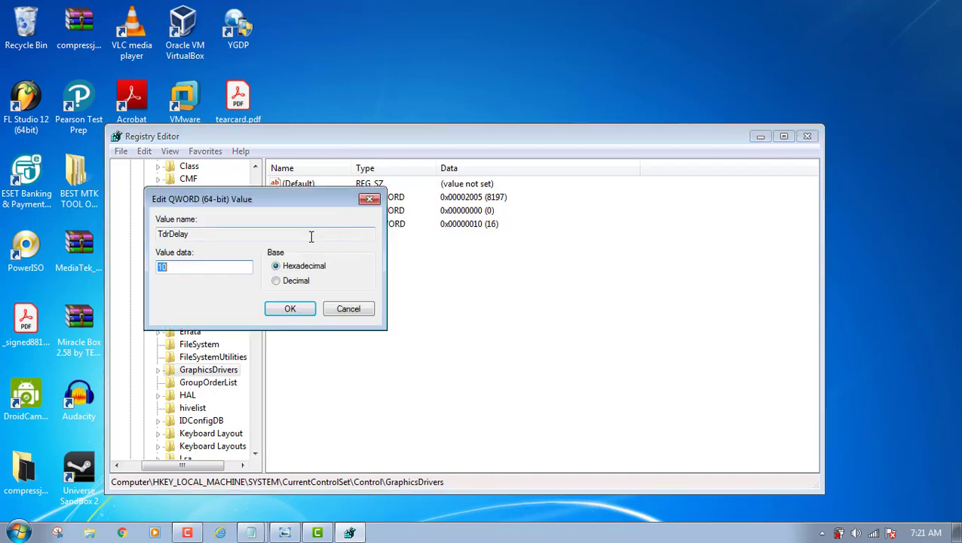
{"action": "left_click", "coordinate": [213, 263]}
{"action": "left_click_drag", "start_coordinate": [296, 206], "coordinate": [441, 238]}
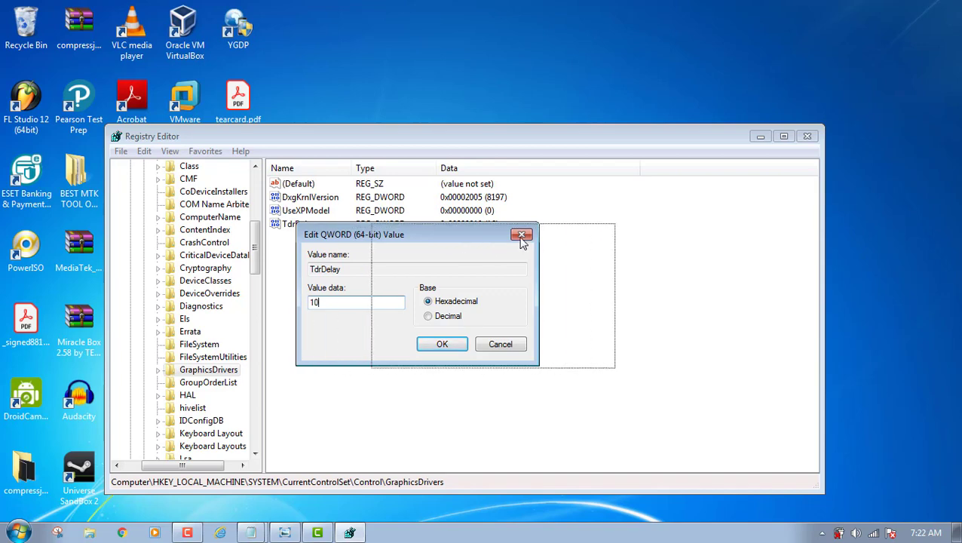
{"action": "left_click_drag", "start_coordinate": [456, 241], "coordinate": [532, 244]}
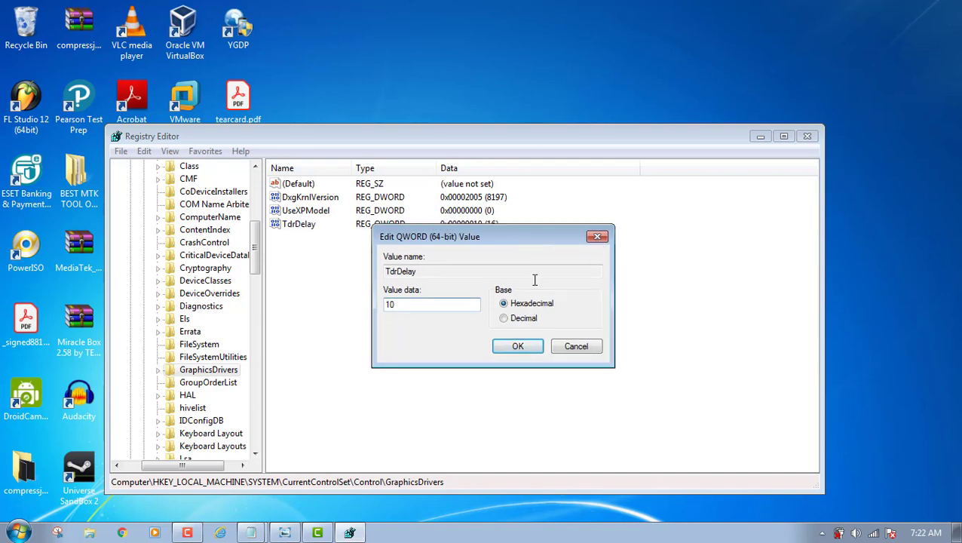
{"action": "left_click", "coordinate": [530, 351]}
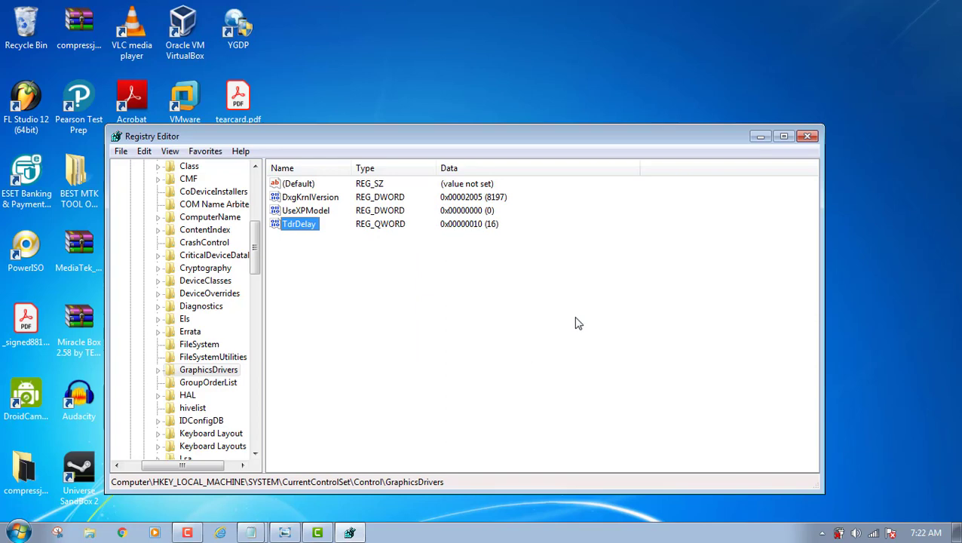
Bring up the Notepad list of causes and fixes, review the remaining fixes, and minimize the notes
{"action": "left_click_drag", "start_coordinate": [452, 131], "coordinate": [471, 161]}
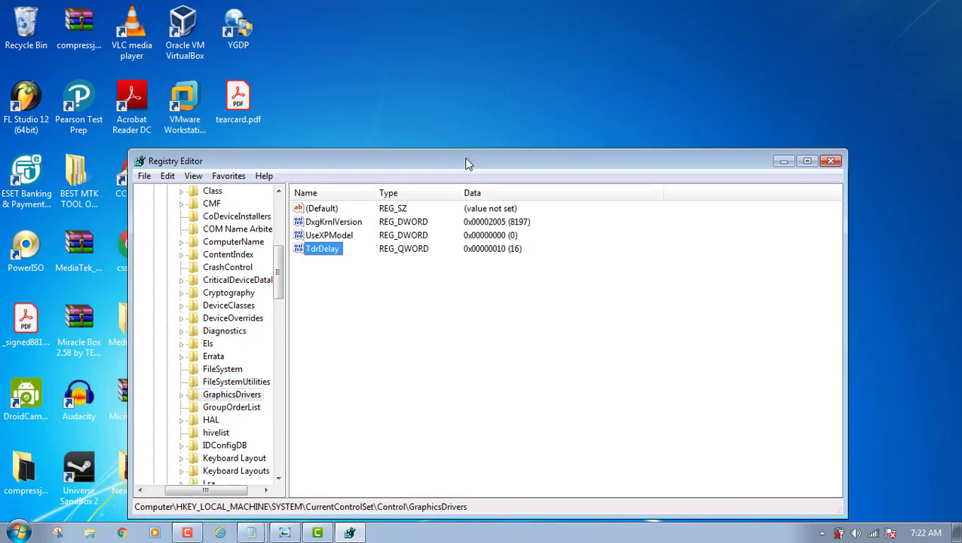
{"action": "left_click_drag", "start_coordinate": [486, 152], "coordinate": [449, 148]}
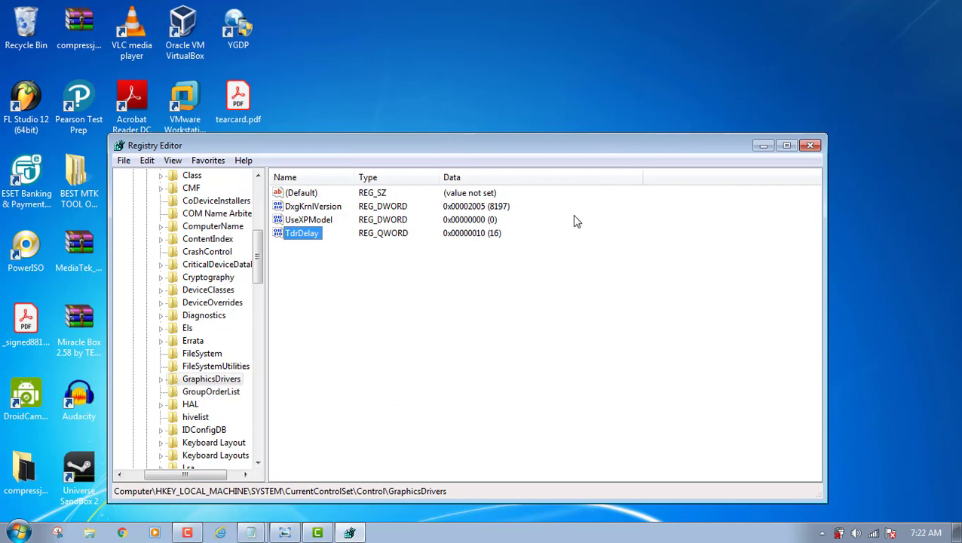
{"action": "left_click", "coordinate": [255, 534]}
{"action": "left_click", "coordinate": [272, 504]}
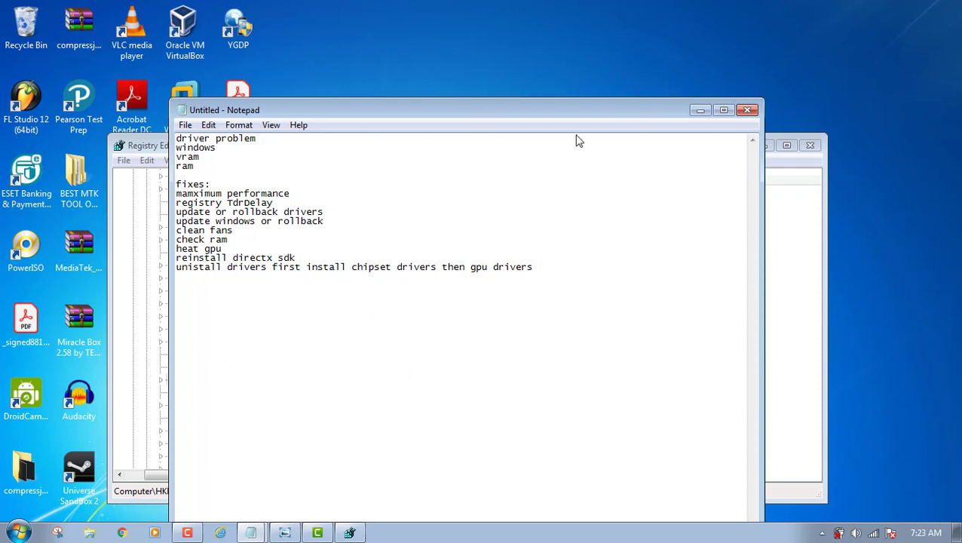
{"action": "left_click", "coordinate": [700, 111]}
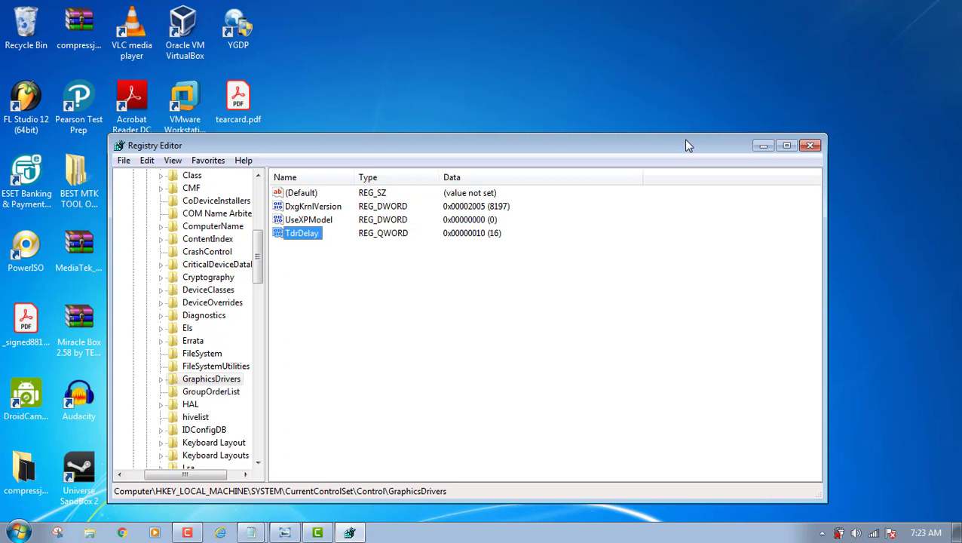
{"action": "left_click", "coordinate": [18, 532]}
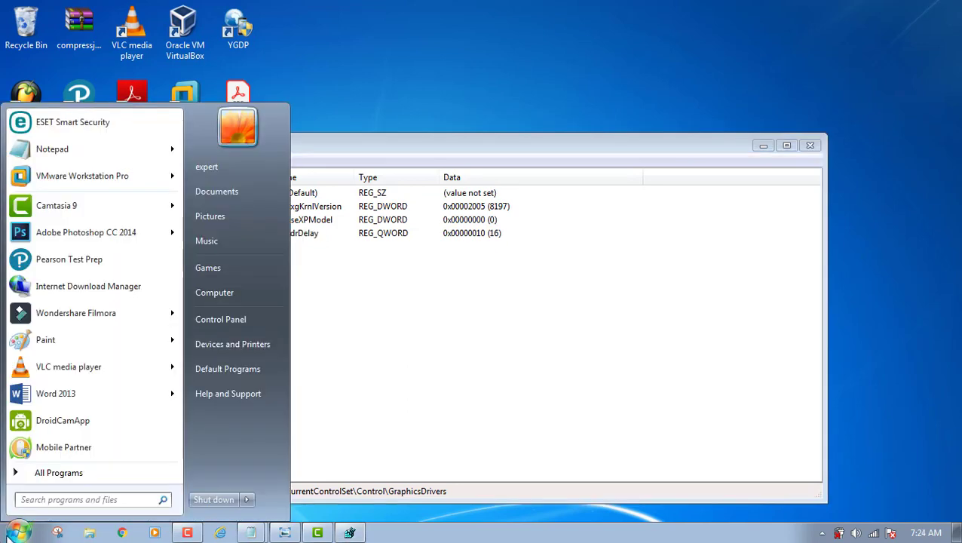
{"action": "left_click", "coordinate": [595, 151]}
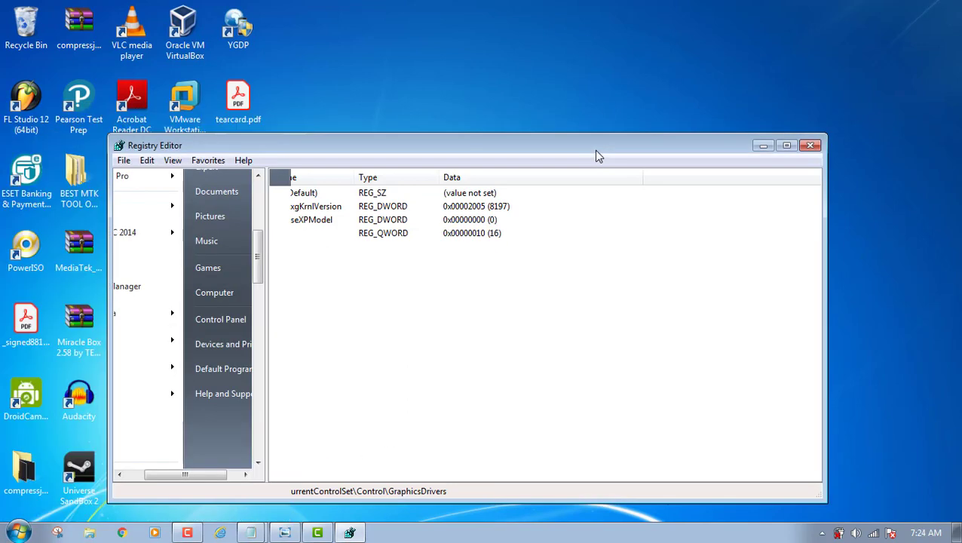
{"action": "left_click_drag", "start_coordinate": [596, 156], "coordinate": [600, 166]}
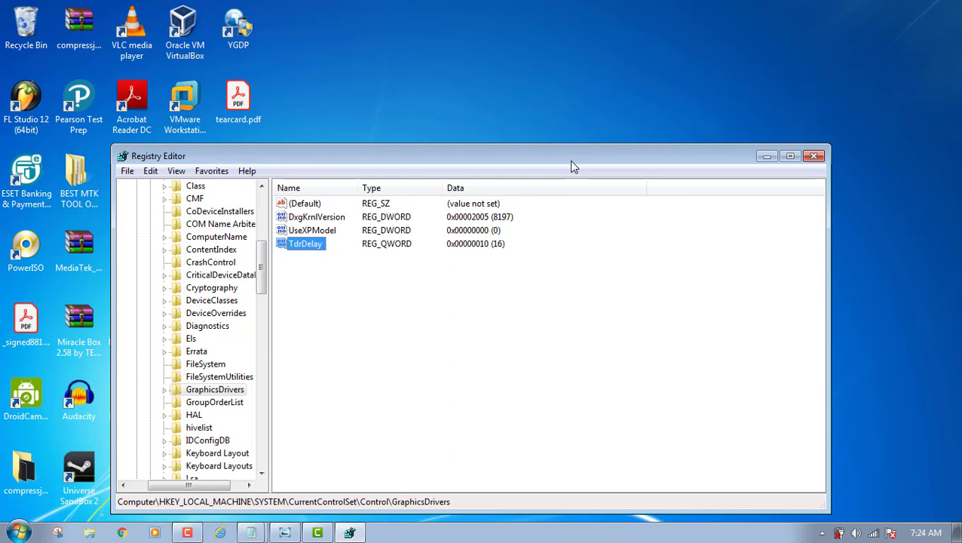
{"action": "mouse_move", "coordinate": [543, 152]}
{"action": "left_mouse_down"}
{"action": "mouse_move", "coordinate": [569, 144]}
{"action": "mouse_move", "coordinate": [544, 149]}
{"action": "mouse_move", "coordinate": [541, 161]}
{"action": "left_mouse_up"}
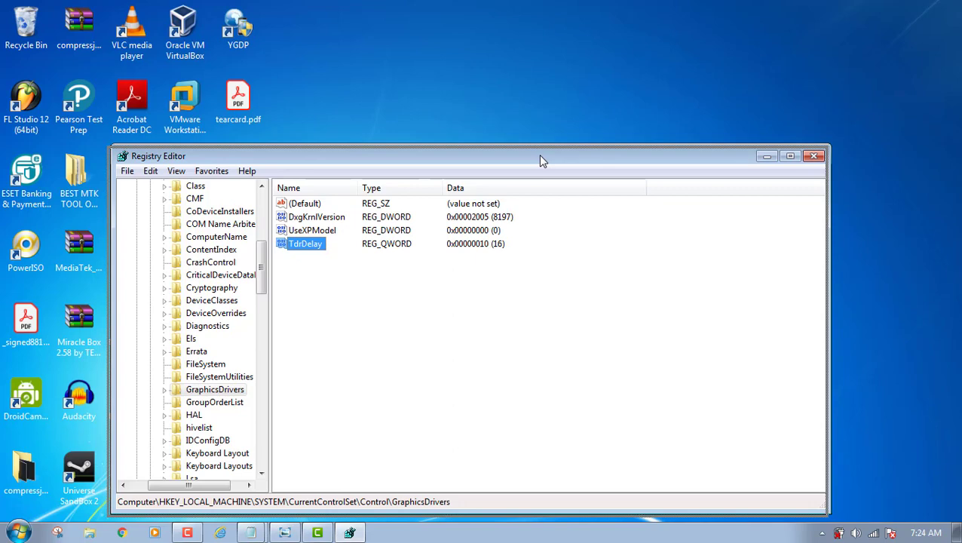
{"action": "left_click_drag", "start_coordinate": [540, 155], "coordinate": [540, 151]}
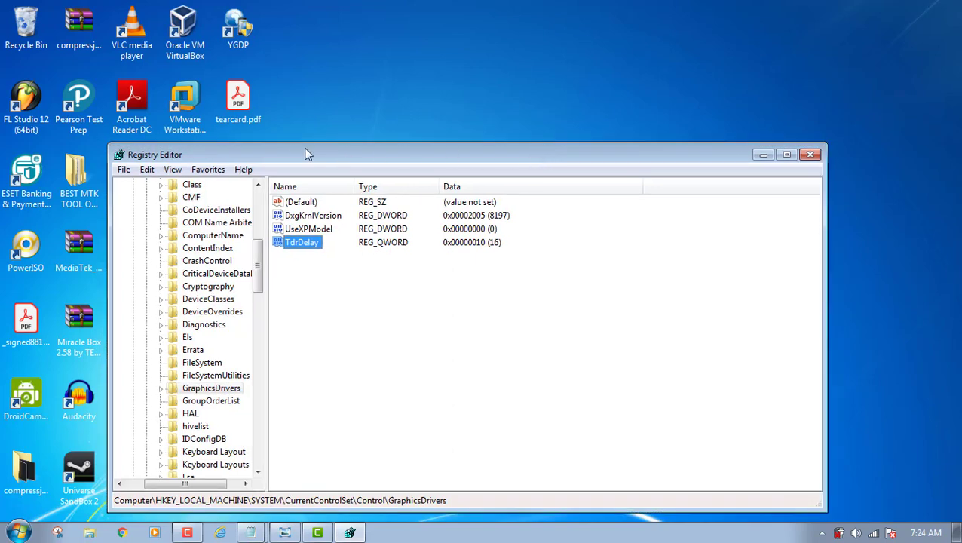
{"action": "mouse_move", "coordinate": [295, 151]}
{"action": "left_mouse_down"}
{"action": "mouse_move", "coordinate": [337, 154]}
{"action": "mouse_move", "coordinate": [294, 154]}
{"action": "left_mouse_up"}
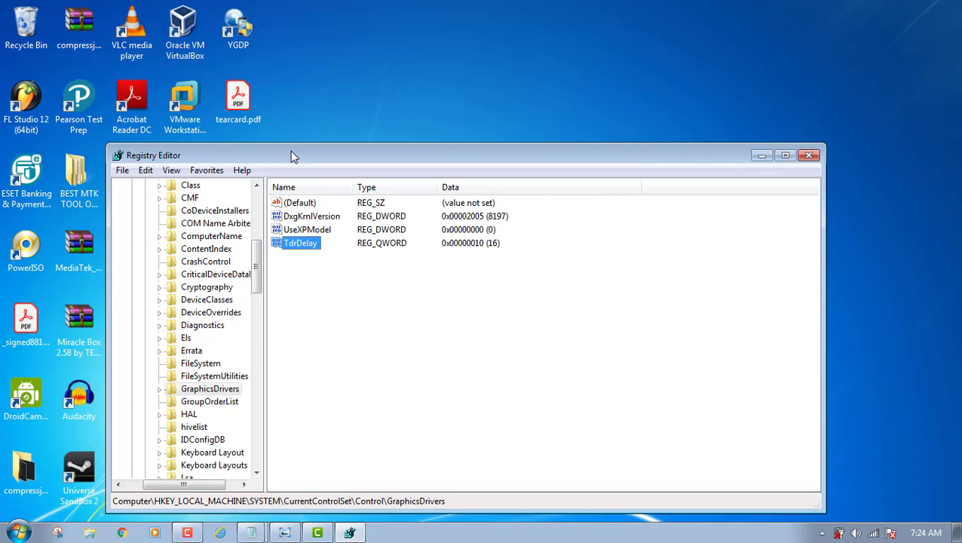
{"action": "left_click_drag", "start_coordinate": [294, 156], "coordinate": [351, 160]}
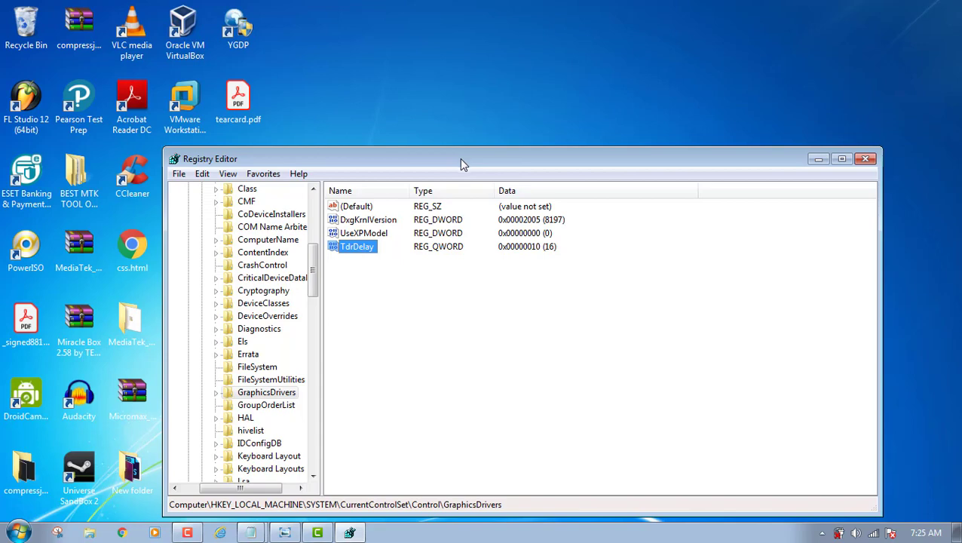
{"action": "left_click_drag", "start_coordinate": [460, 159], "coordinate": [453, 145]}
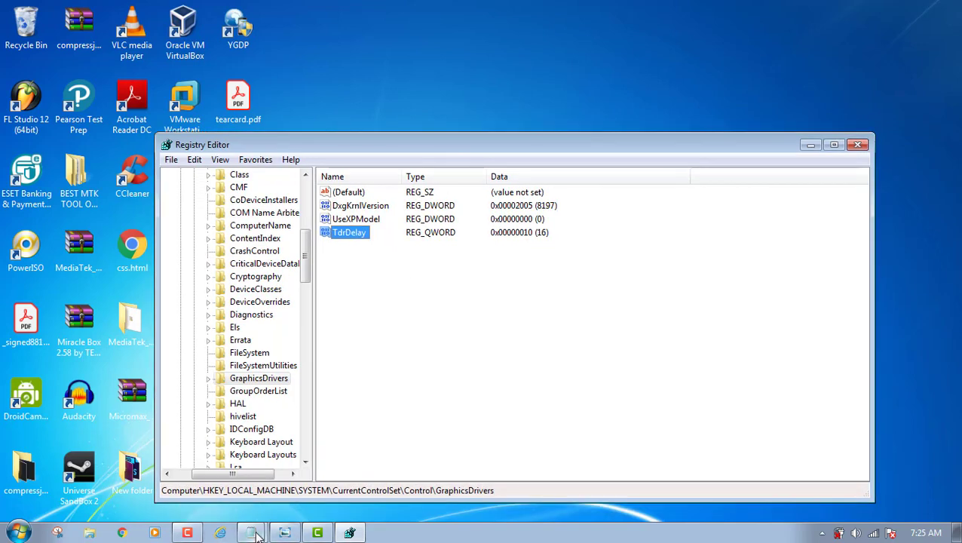
Bring up the Notepad list of display driver .sys files, followed by the Notepad list of causes and fixes, and review both
{"action": "mouse_move", "coordinate": [257, 536]}
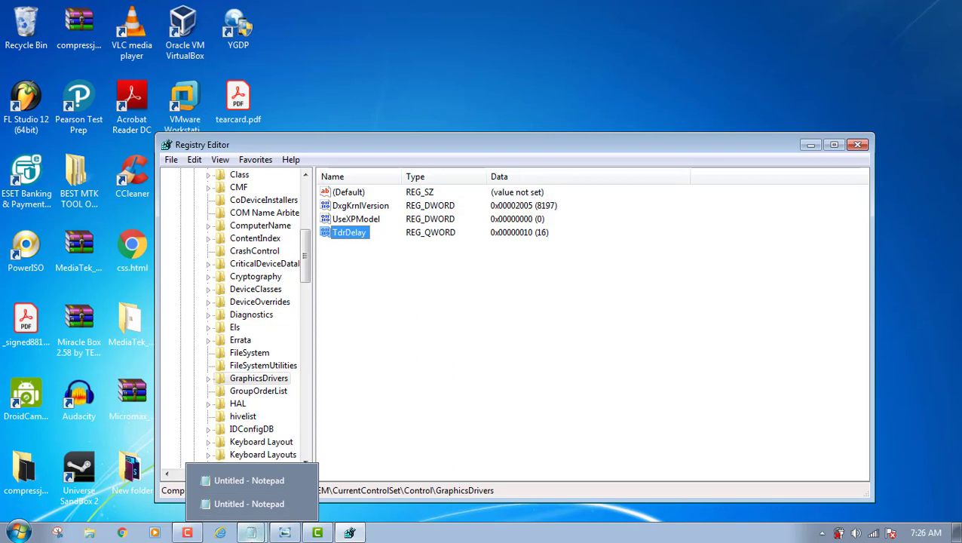
{"action": "left_click", "coordinate": [269, 485]}
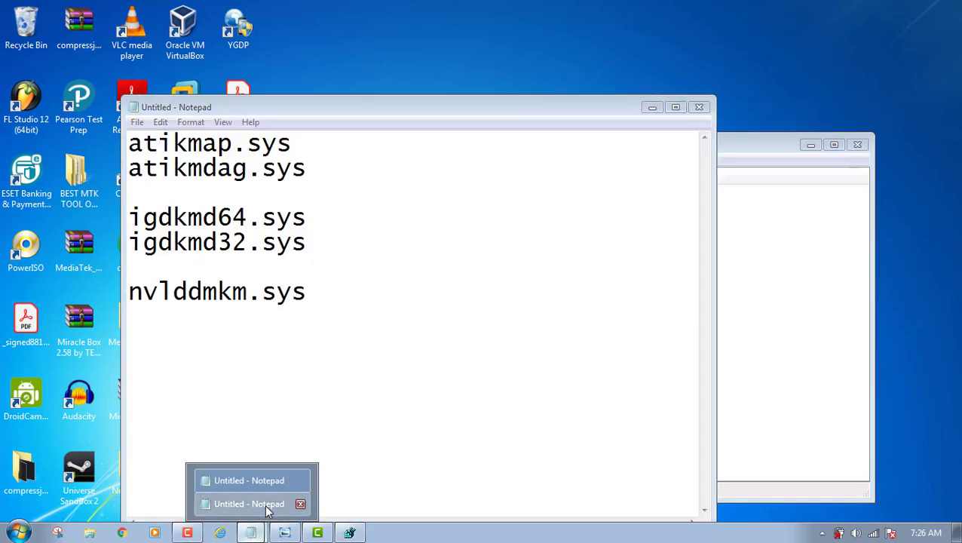
{"action": "left_click", "coordinate": [265, 505]}
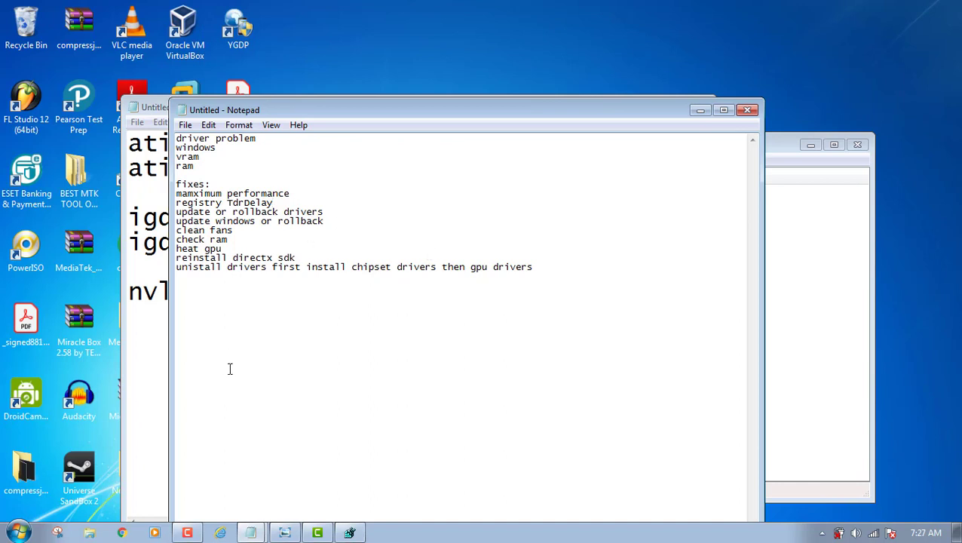
Switch to the tdr_failure.jpg image in Windows Photo Viewer and examine the stop error name and the driver file it mentions
{"action": "left_click", "coordinate": [294, 536]}
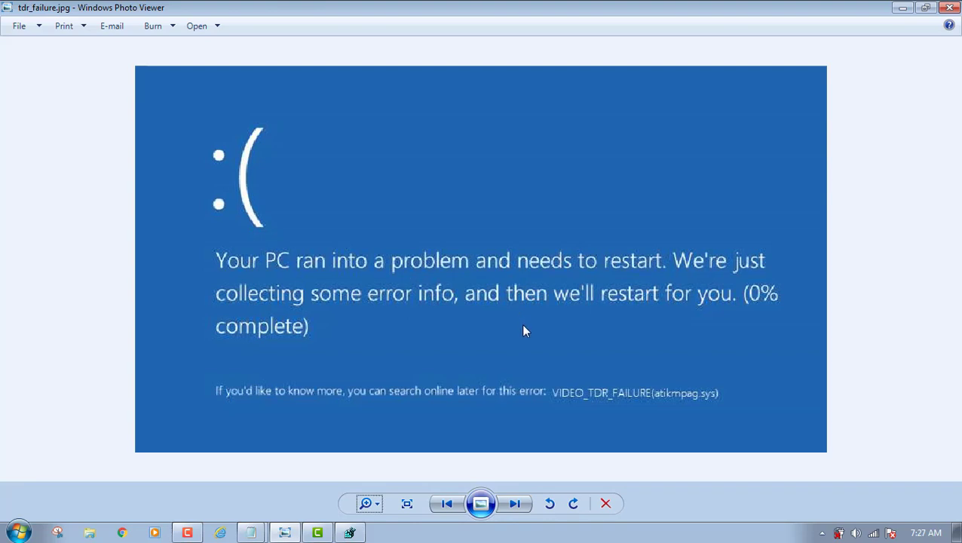
{"action": "scroll", "coordinate": [524, 330], "scroll_direction": "down", "scroll_amount": 3}
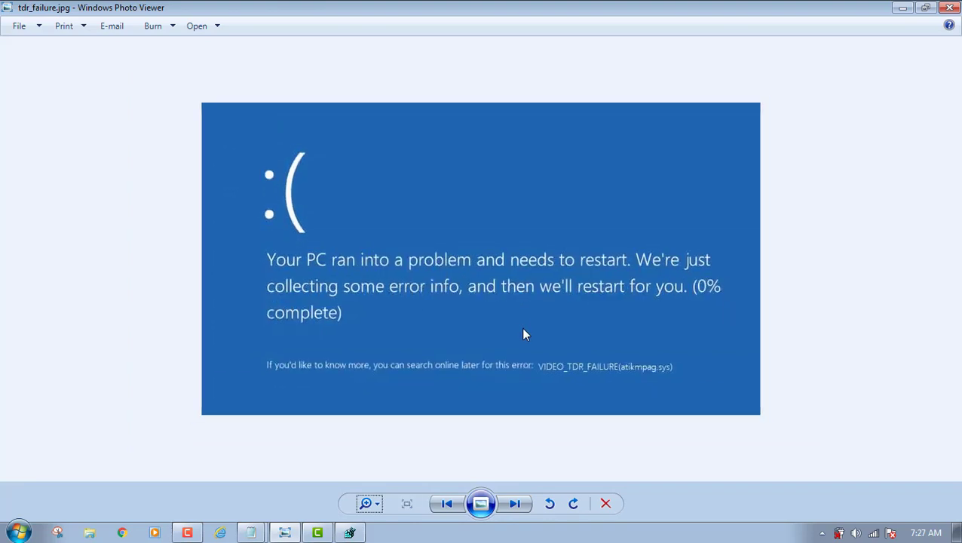
{"action": "scroll", "coordinate": [524, 330], "scroll_direction": "up", "scroll_amount": 2}
{"action": "scroll", "coordinate": [526, 334], "scroll_direction": "up", "scroll_amount": 1}
{"action": "scroll", "coordinate": [526, 334], "scroll_direction": "down", "scroll_amount": 1}
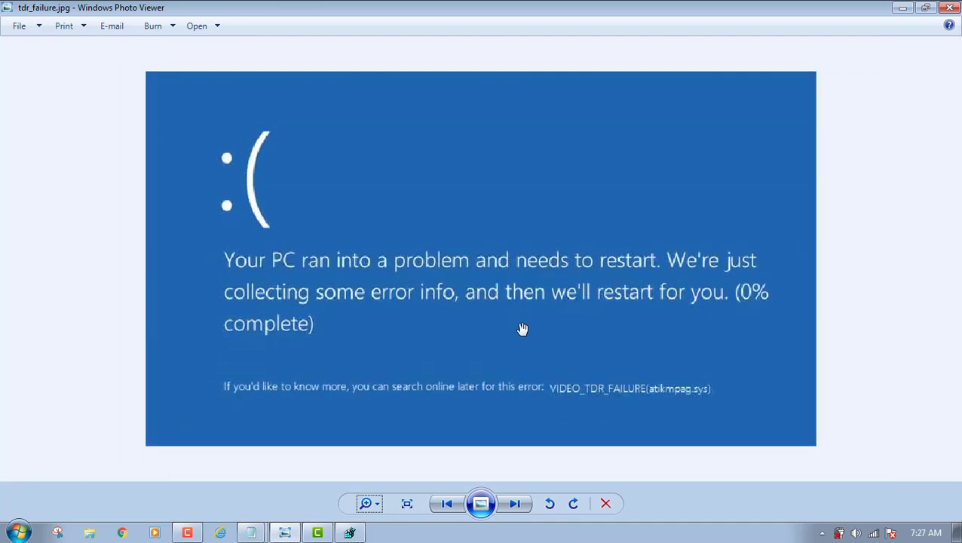
{"action": "scroll", "coordinate": [526, 334], "scroll_direction": "up", "scroll_amount": 1}
{"action": "scroll", "coordinate": [526, 335], "scroll_direction": "down", "scroll_amount": 1}
{"action": "scroll", "coordinate": [529, 344], "scroll_direction": "down", "scroll_amount": 1}
{"action": "scroll", "coordinate": [529, 344], "scroll_direction": "up", "scroll_amount": 1}
{"action": "scroll", "coordinate": [529, 344], "scroll_direction": "up", "scroll_amount": 1}
{"action": "scroll", "coordinate": [528, 344], "scroll_direction": "down", "scroll_amount": 1}
{"action": "scroll", "coordinate": [529, 344], "scroll_direction": "down", "scroll_amount": 1}
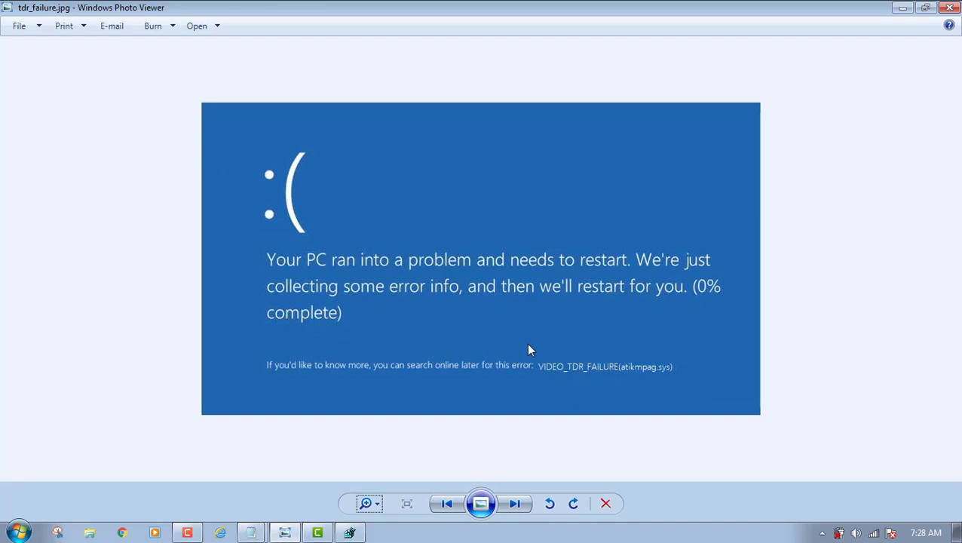
{"action": "scroll", "coordinate": [528, 349], "scroll_direction": "up", "scroll_amount": 1}
{"action": "scroll", "coordinate": [529, 348], "scroll_direction": "up", "scroll_amount": 1}
{"action": "scroll", "coordinate": [529, 349], "scroll_direction": "down", "scroll_amount": 1}
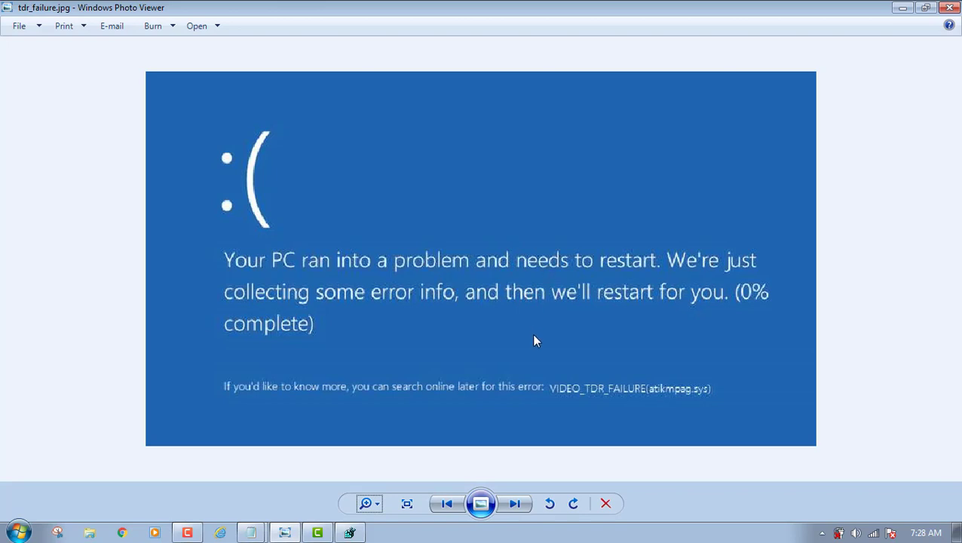
Find cmd.exe with a Windows program search for cmd and run it as administrator
{"action": "left_click", "coordinate": [18, 532]}
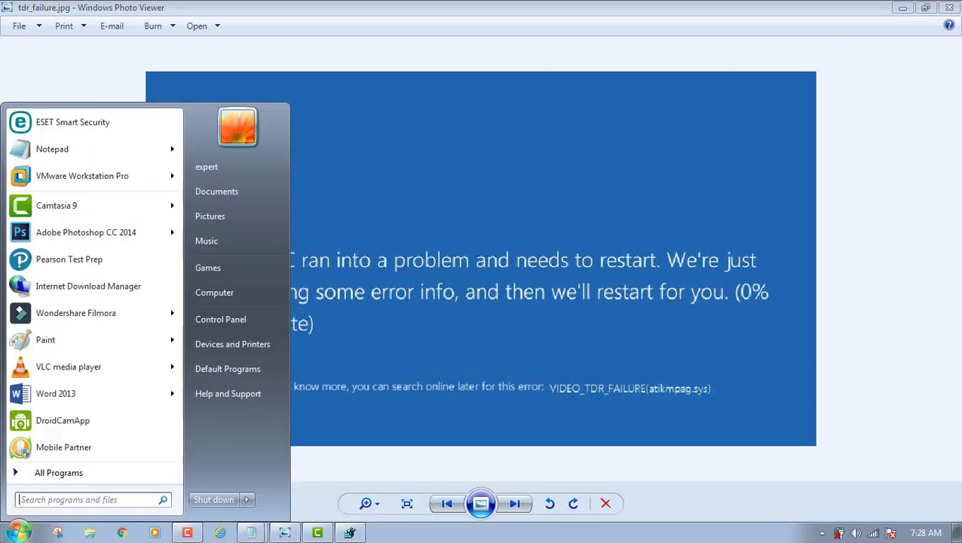
{"action": "type", "text": "cm"}
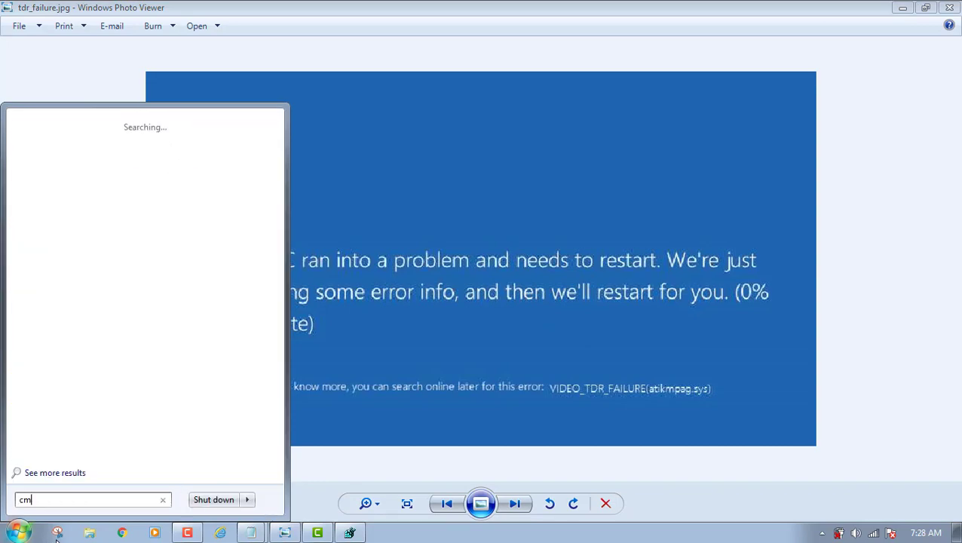
{"action": "type", "text": "d"}
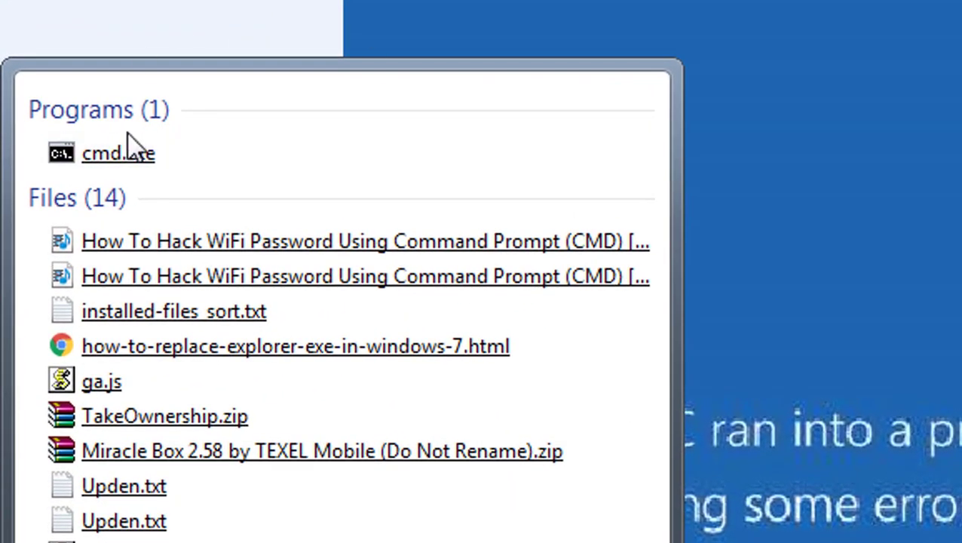
{"action": "right_click", "coordinate": [139, 162]}
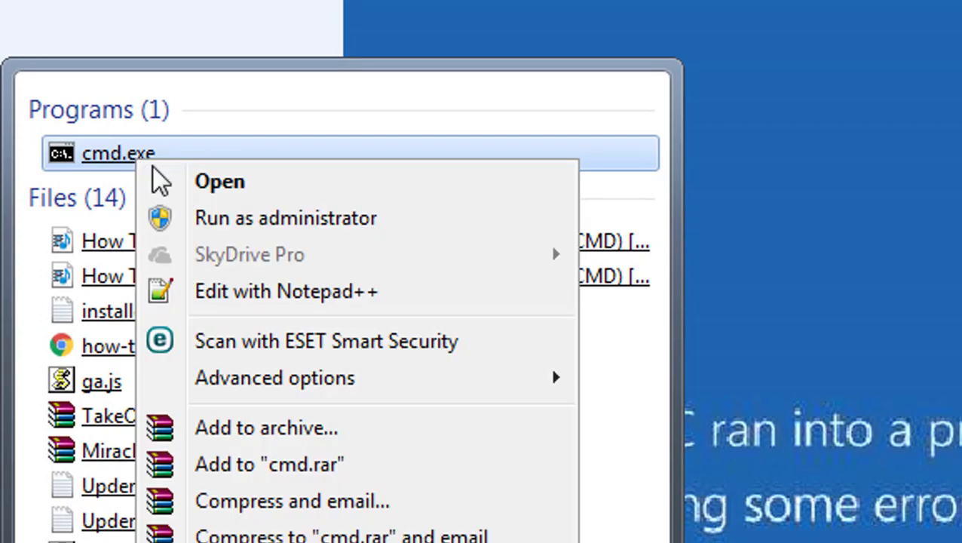
{"action": "left_click", "coordinate": [261, 218]}
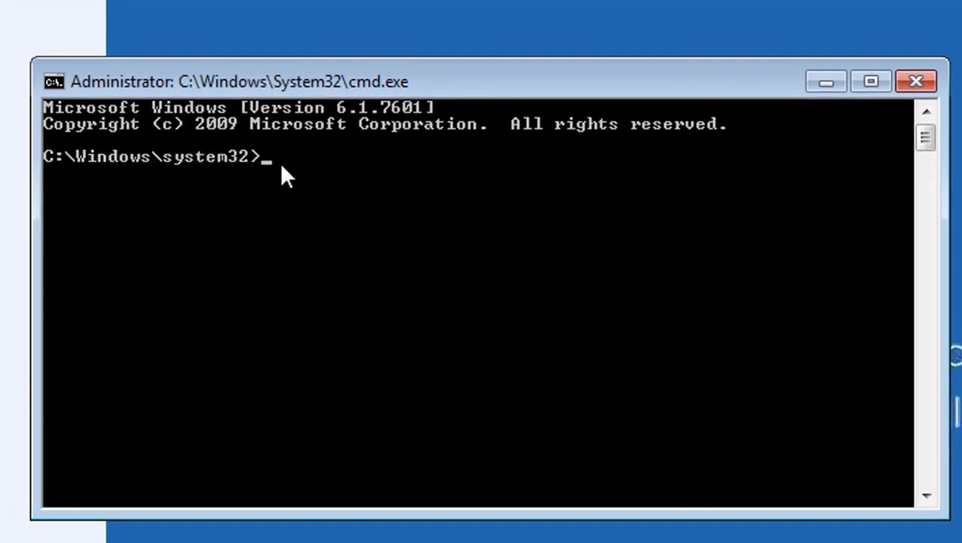
Run the system file check with the command sfc /scannow in the elevated Command Prompt
{"action": "type", "text": "sfc /scann"}
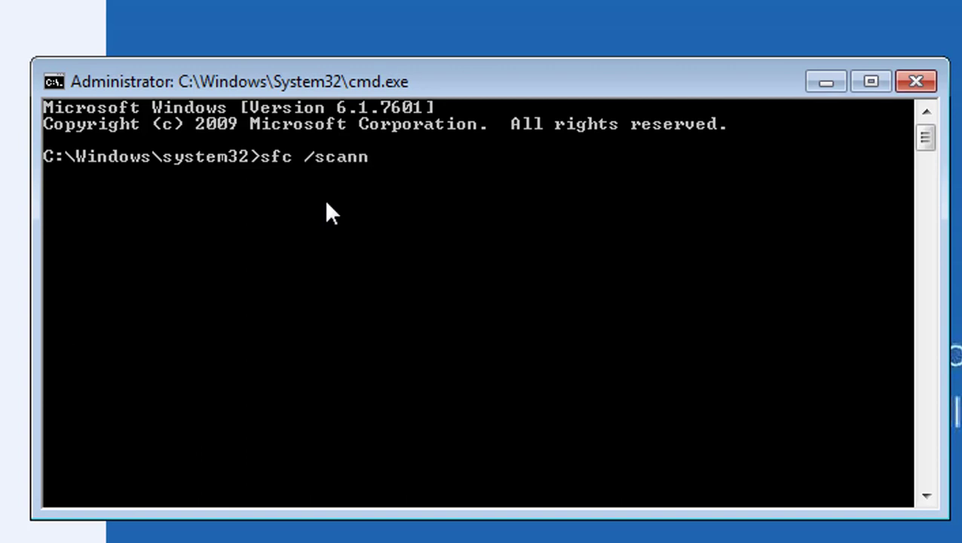
{"action": "type", "text": "ow"}
{"action": "key", "text": "Return"}
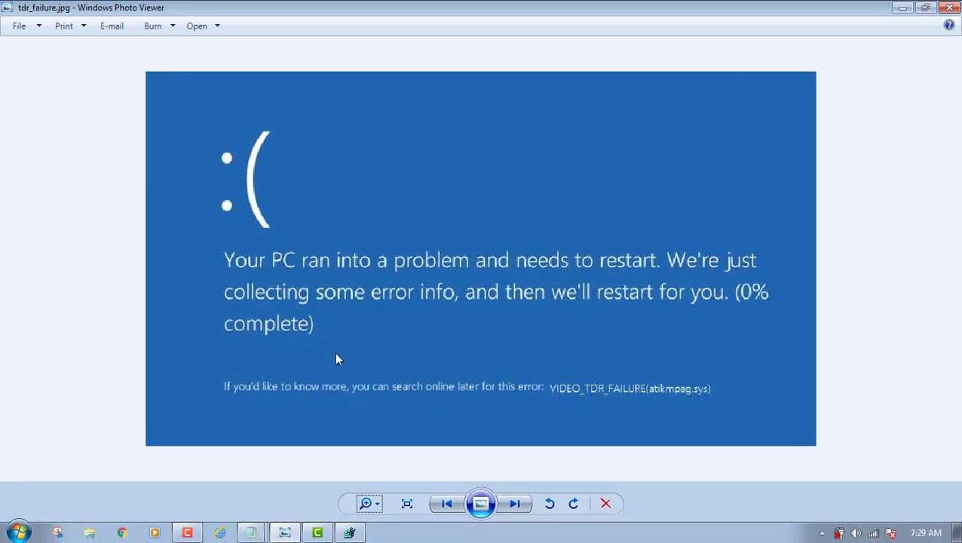
Bring the Notepad list of causes and fixes over the error image and review its entries, repositioning the window as needed
{"action": "left_click", "coordinate": [255, 532]}
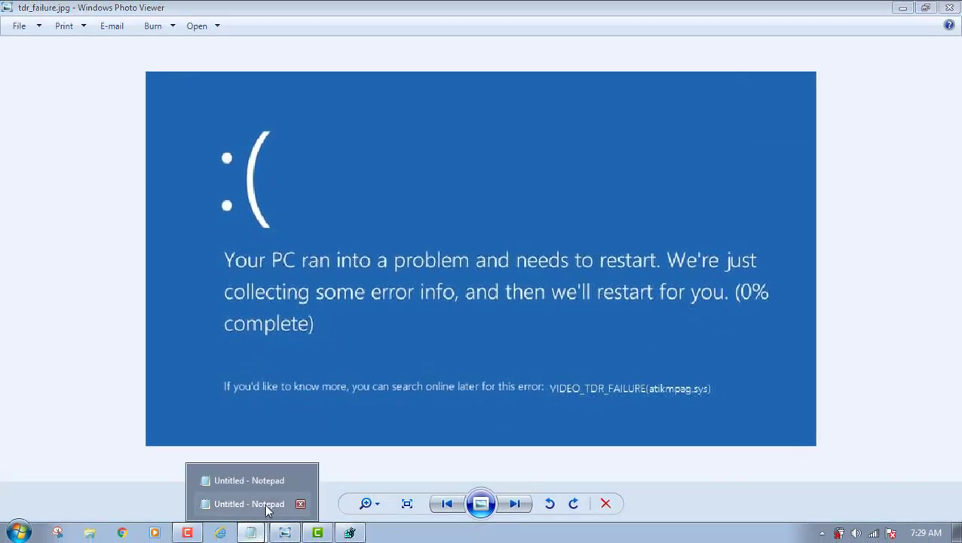
{"action": "left_click", "coordinate": [265, 503]}
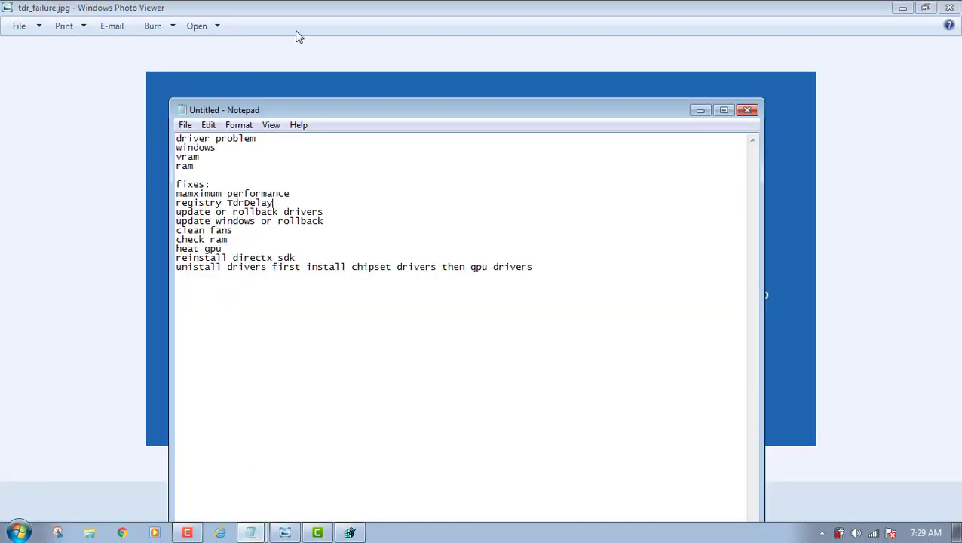
{"action": "left_click_drag", "start_coordinate": [394, 105], "coordinate": [298, 333]}
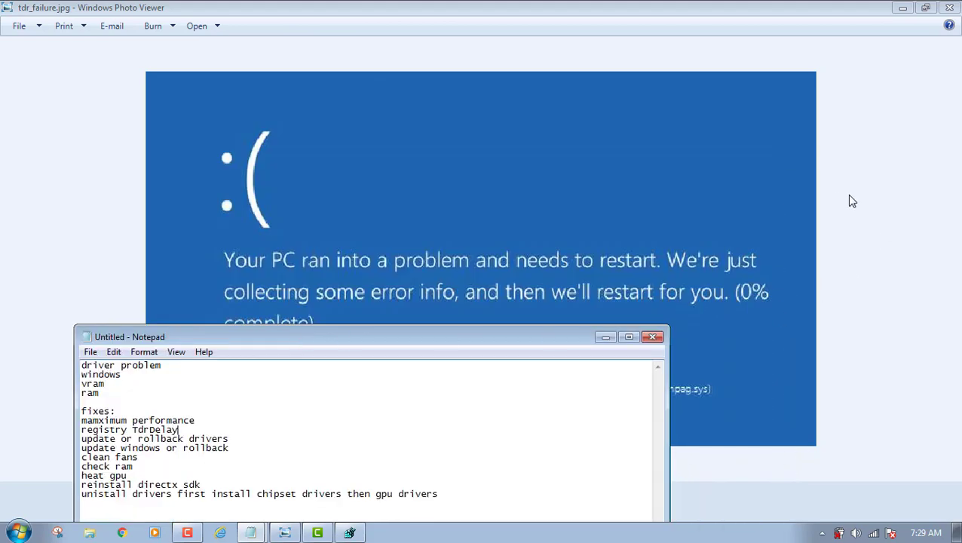
{"action": "left_click_drag", "start_coordinate": [548, 339], "coordinate": [611, 113]}
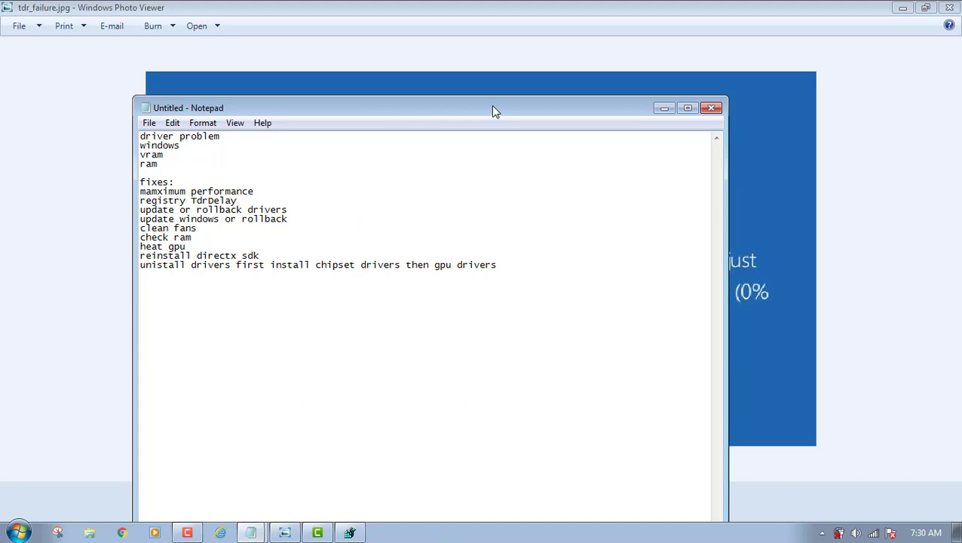
{"action": "left_click_drag", "start_coordinate": [492, 106], "coordinate": [510, 93]}
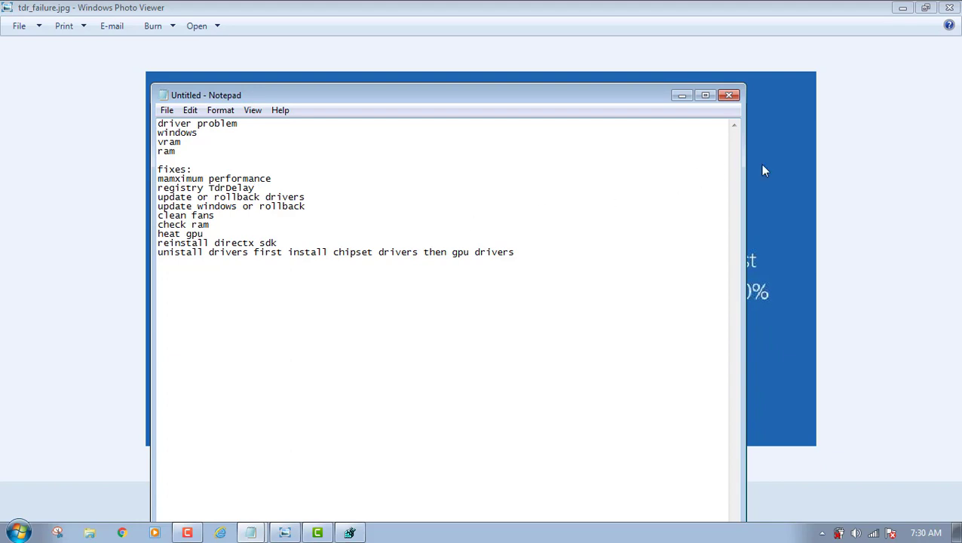
Return to the blue screen image and re-examine its VIDEO_TDR_FAILURE error line
{"action": "left_click", "coordinate": [792, 158]}
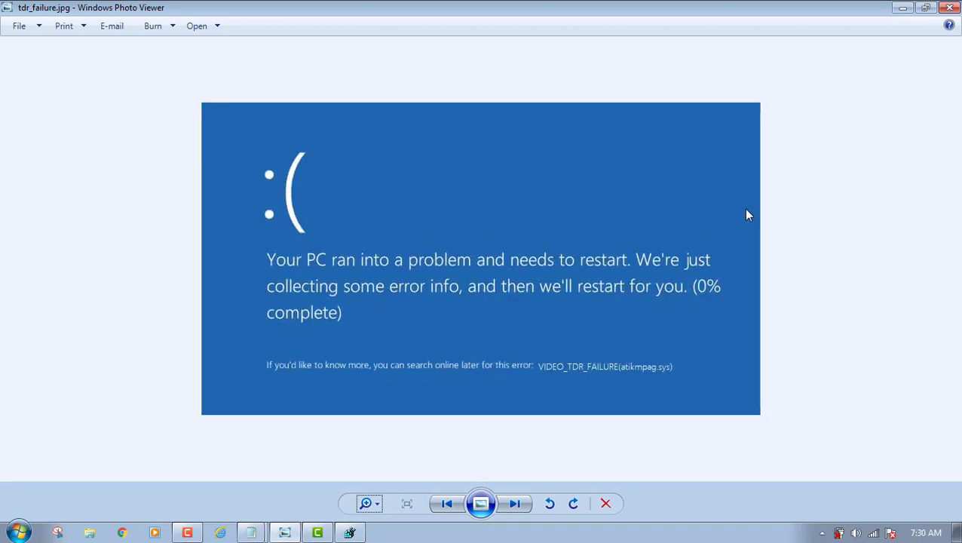
{"action": "scroll", "coordinate": [745, 211], "scroll_direction": "up", "scroll_amount": 3}
{"action": "scroll", "coordinate": [744, 211], "scroll_direction": "down", "scroll_amount": 1}
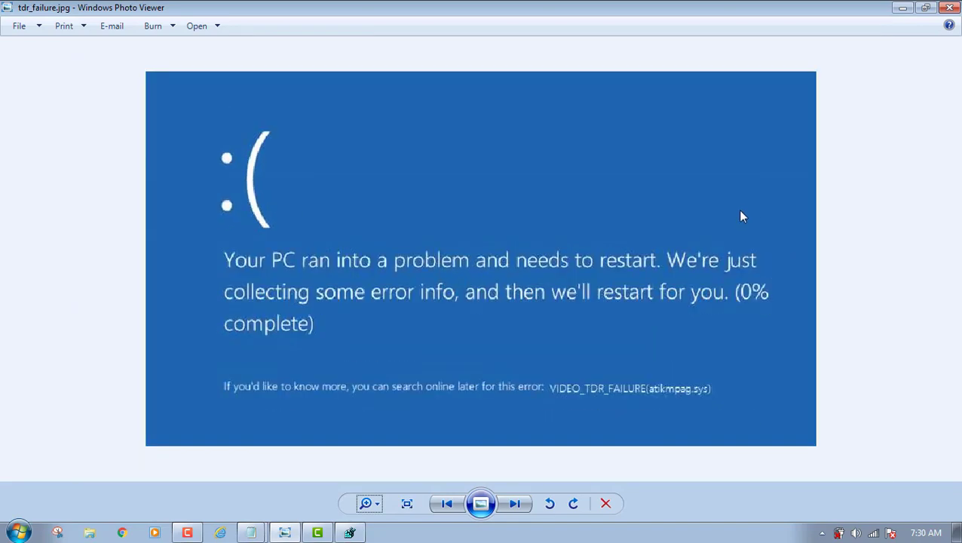
{"action": "scroll", "coordinate": [711, 240], "scroll_direction": "down", "scroll_amount": 1}
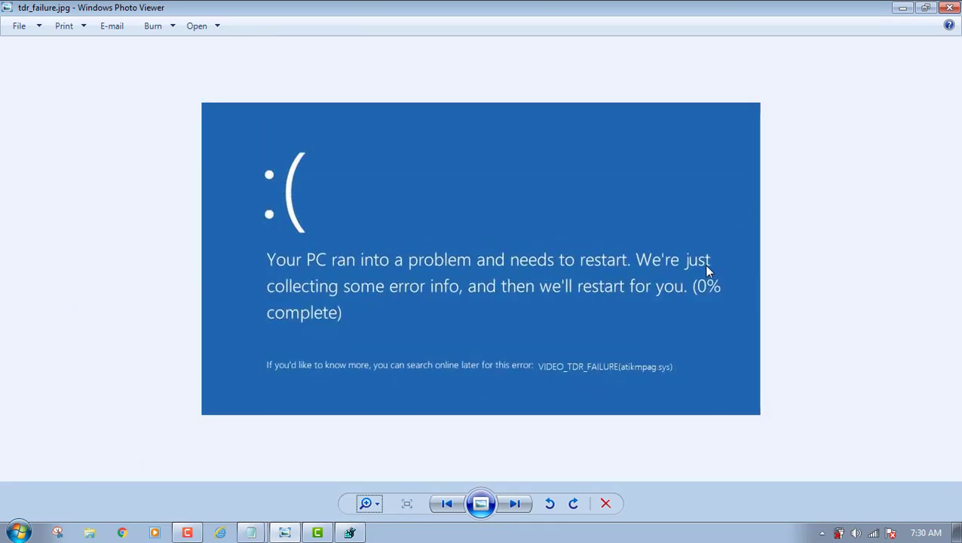
{"action": "scroll", "coordinate": [707, 266], "scroll_direction": "up", "scroll_amount": 1}
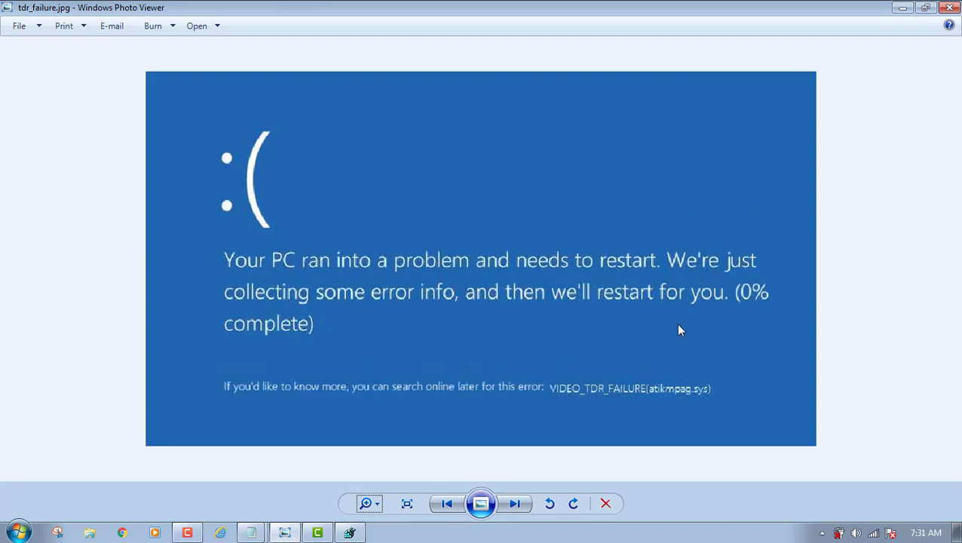
{"action": "scroll", "coordinate": [668, 355], "scroll_direction": "up", "scroll_amount": 1}
{"action": "scroll", "coordinate": [667, 361], "scroll_direction": "down", "scroll_amount": 1}
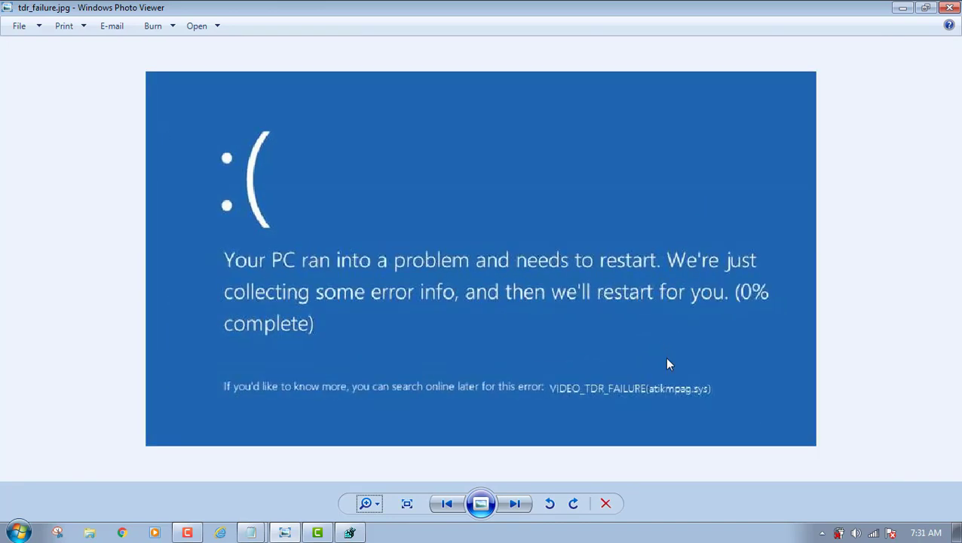